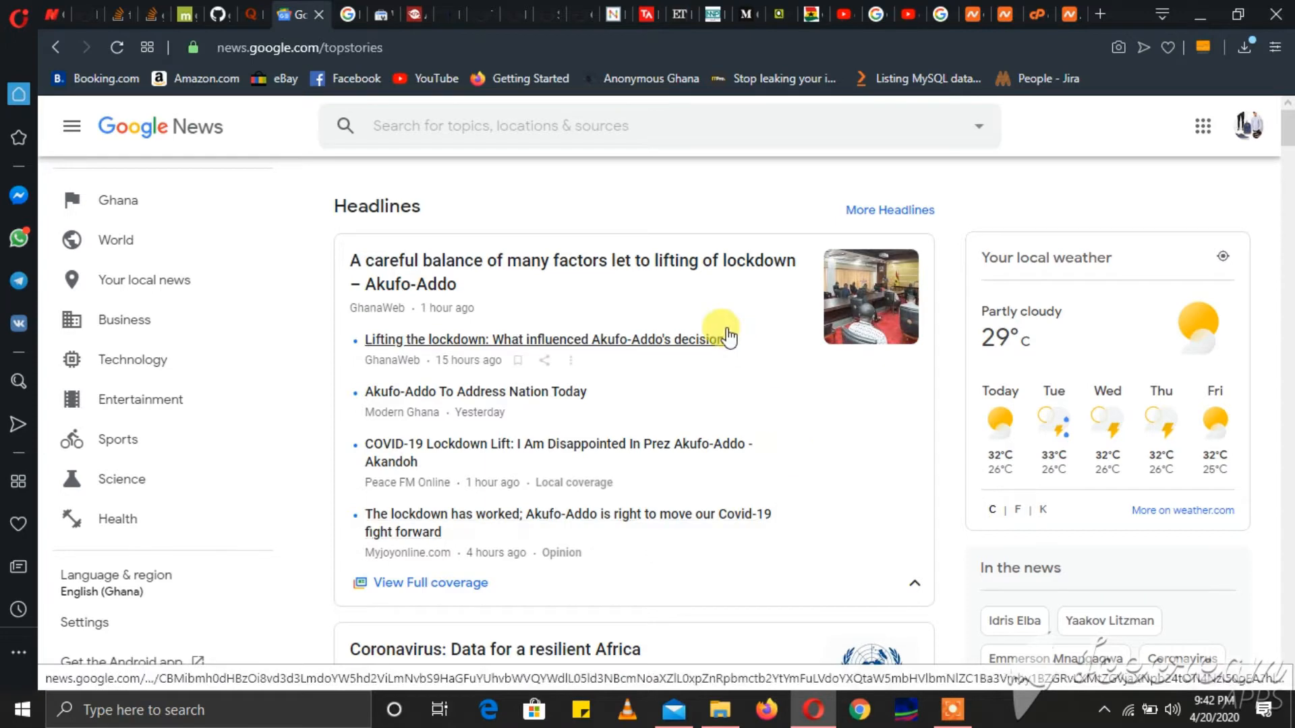
- Switch to Google Search Console and read the DNS record verification instructions for anonymousghana.com
{"action": "left_click", "coordinate": [385, 9]}
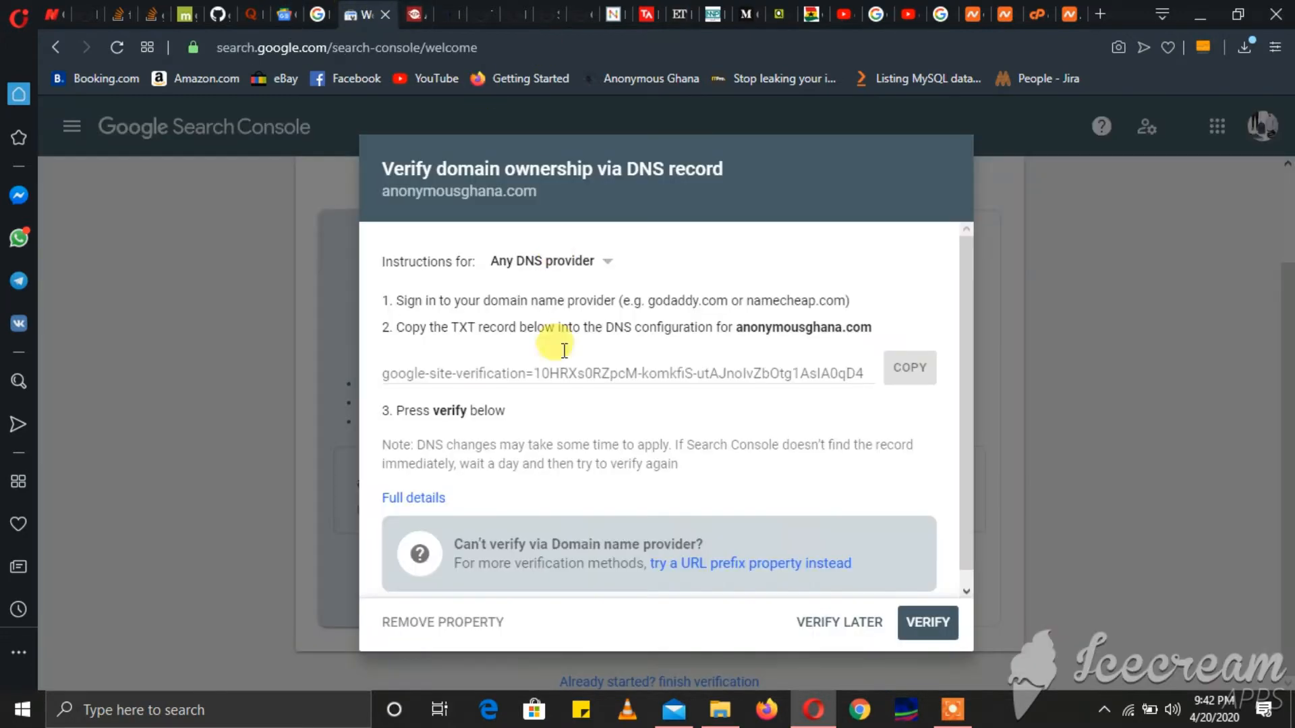
{"action": "left_click_drag", "start_coordinate": [460, 329], "coordinate": [847, 301]}
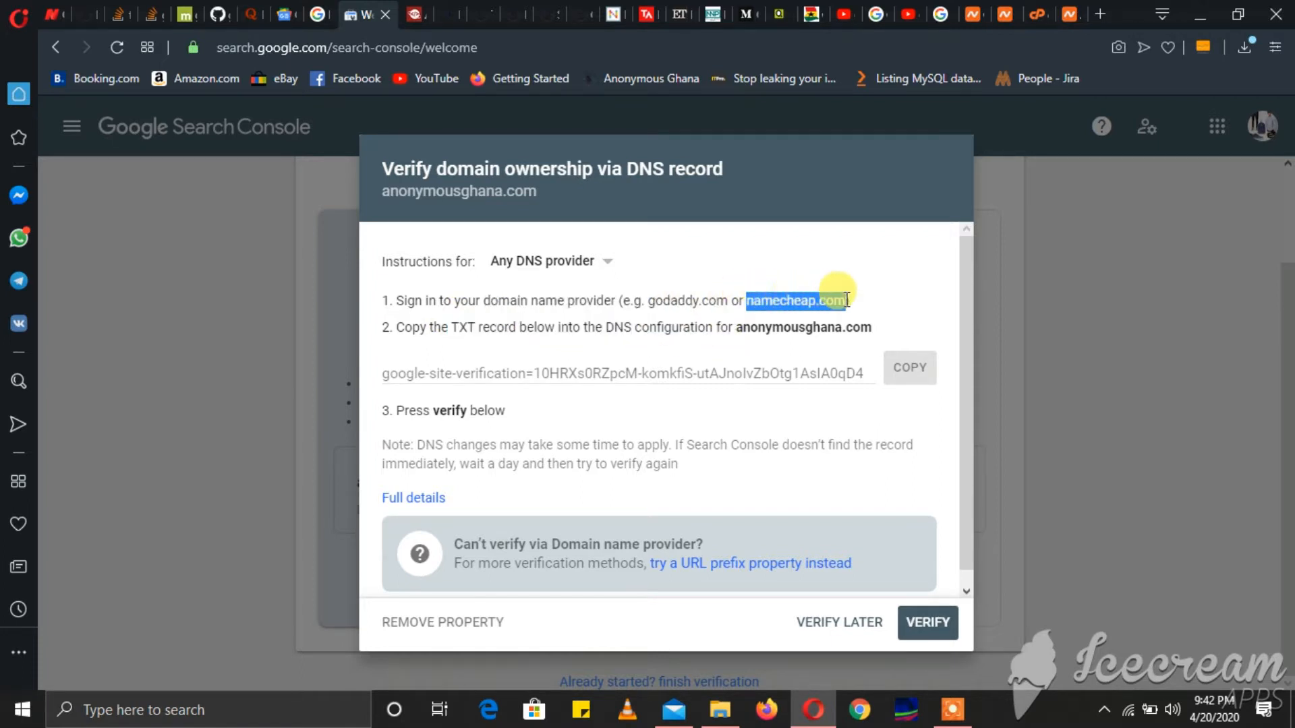
{"action": "left_click", "coordinate": [887, 227]}
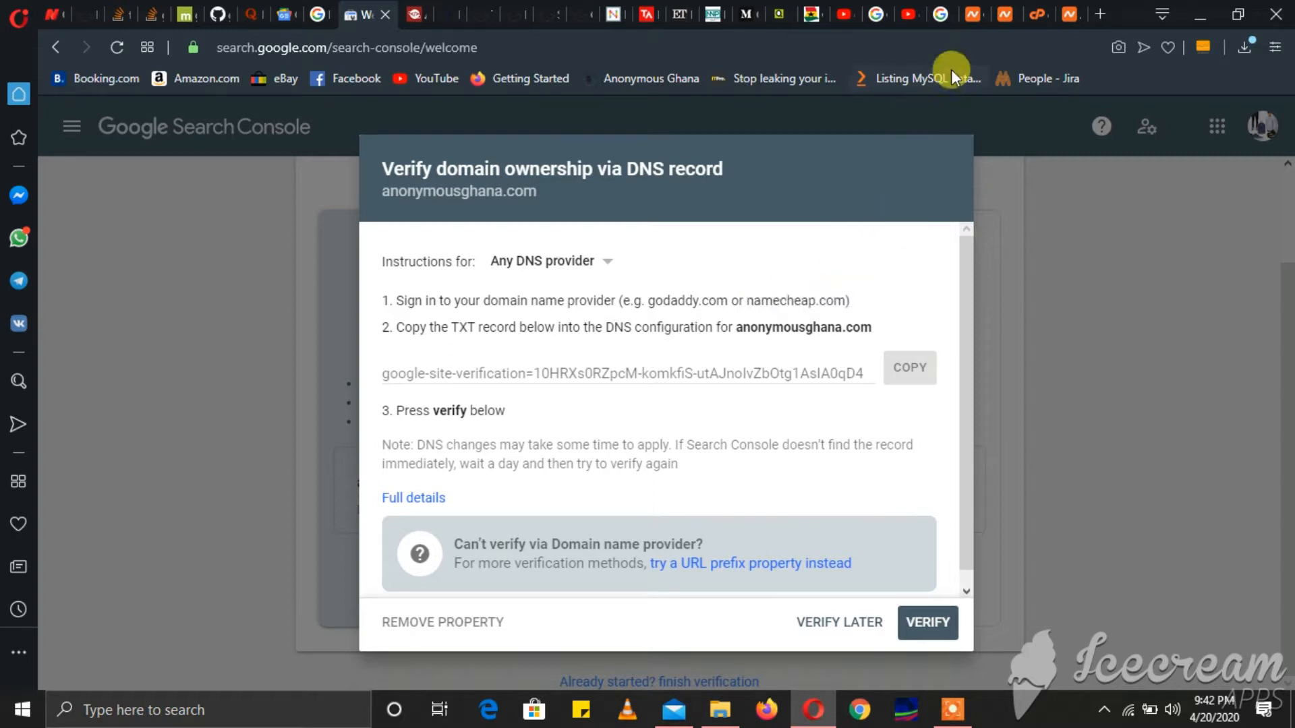
- Switch to Namecheap and review the Advanced DNS and domain details of anonymousghana.com
{"action": "left_click", "coordinate": [1070, 14]}
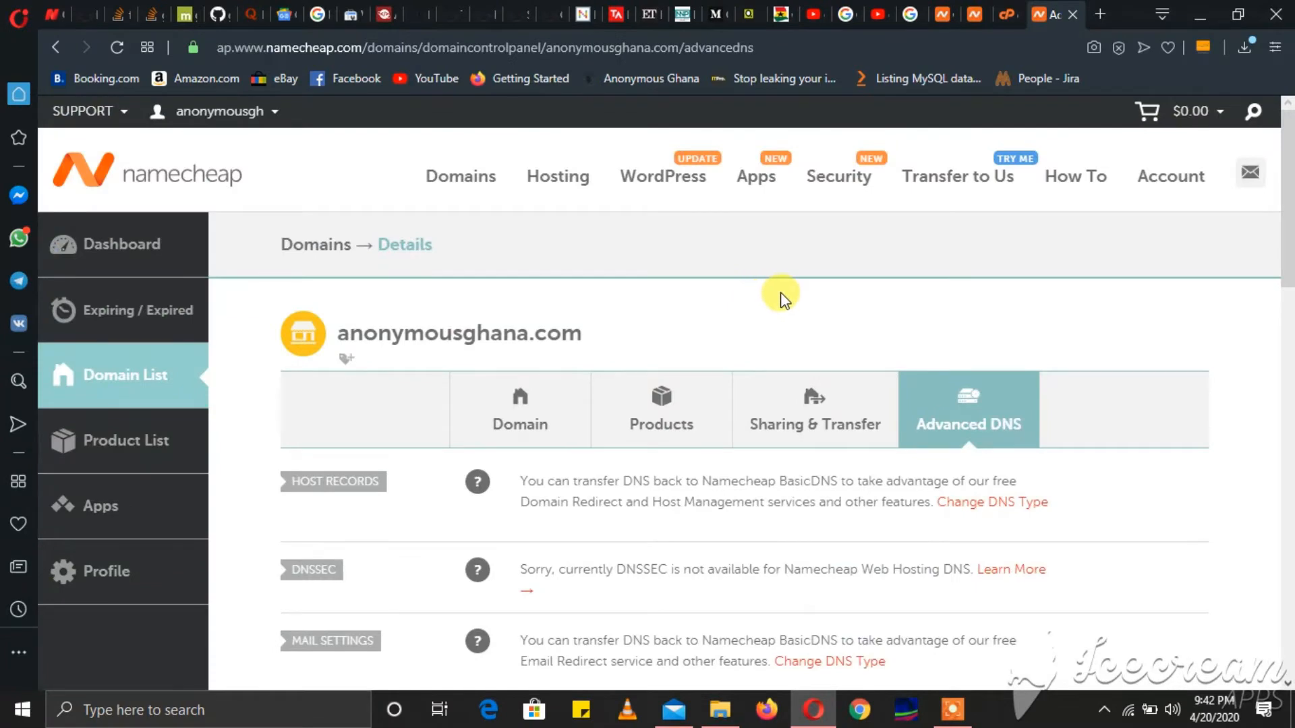
{"action": "scroll", "coordinate": [779, 293], "scroll_direction": "down", "scroll_amount": 4}
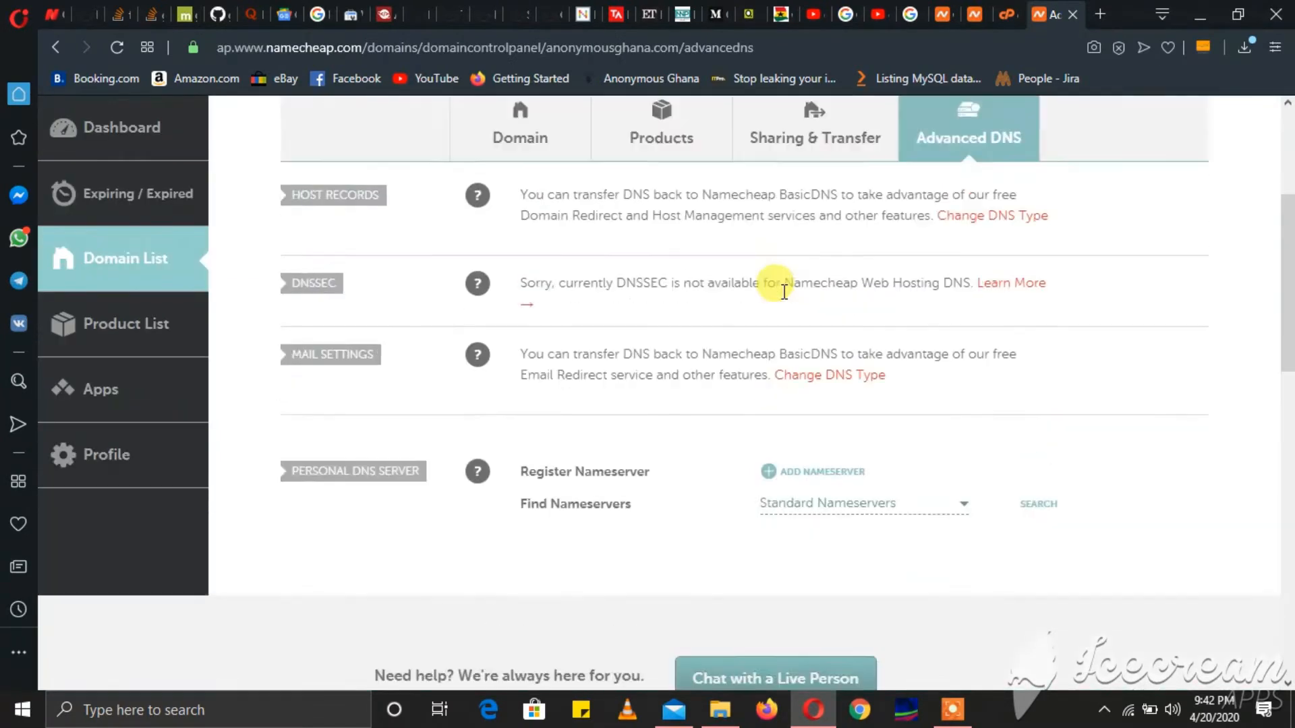
{"action": "scroll", "coordinate": [782, 286], "scroll_direction": "up", "scroll_amount": 4}
{"action": "scroll", "coordinate": [699, 331], "scroll_direction": "down", "scroll_amount": 3}
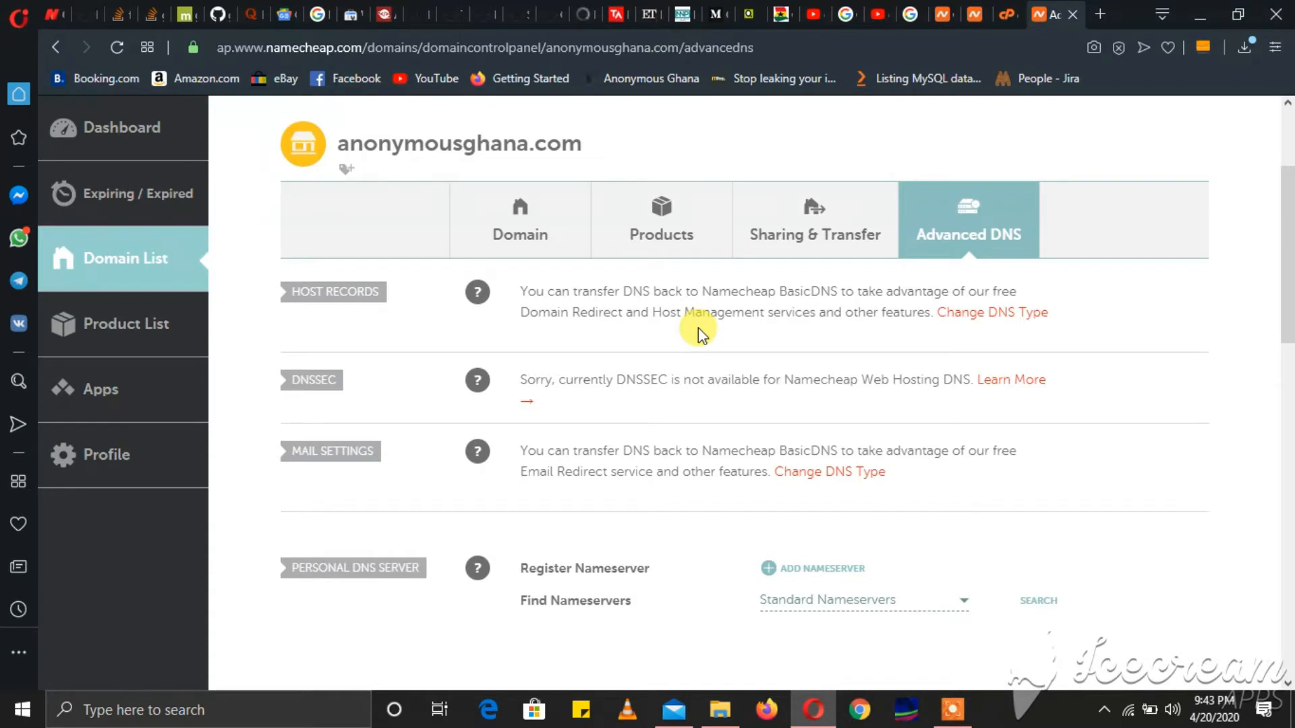
{"action": "left_click", "coordinate": [526, 236]}
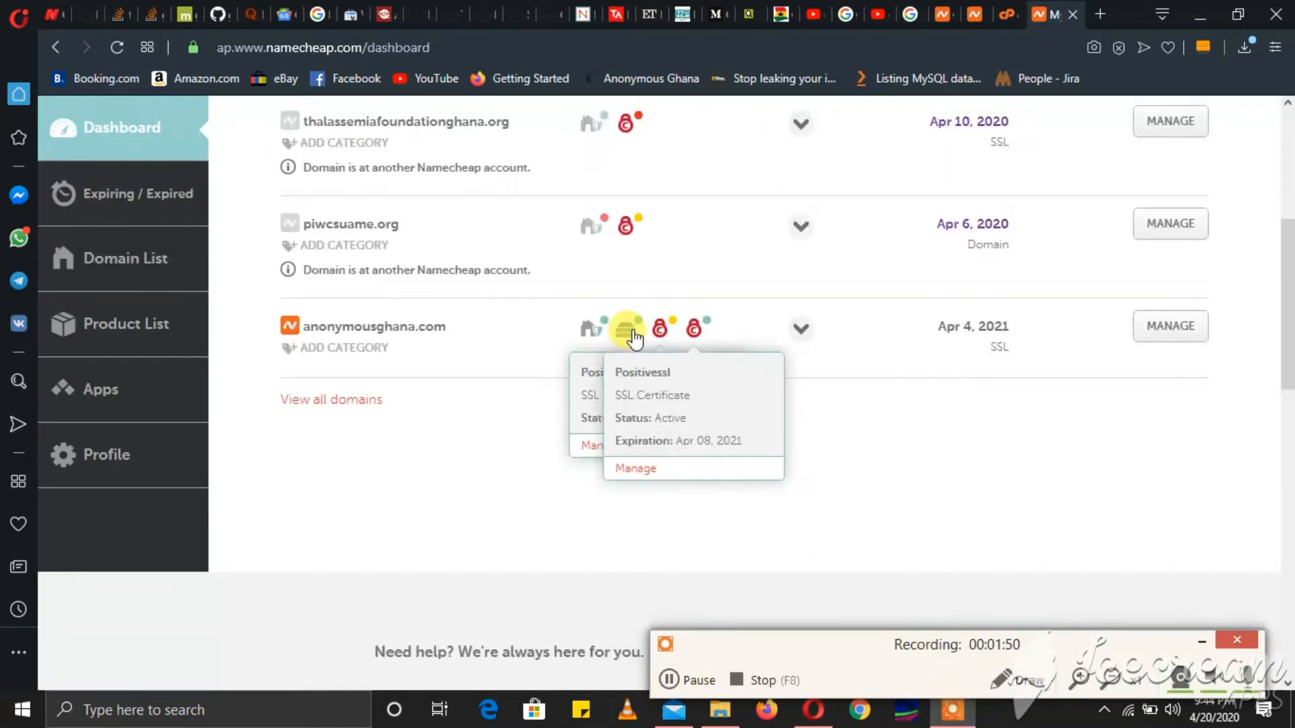
- Go from the anonymousghana.com hosting product to cPanel and open the Zone Editor for domains
{"action": "mouse_move", "coordinate": [630, 336]}
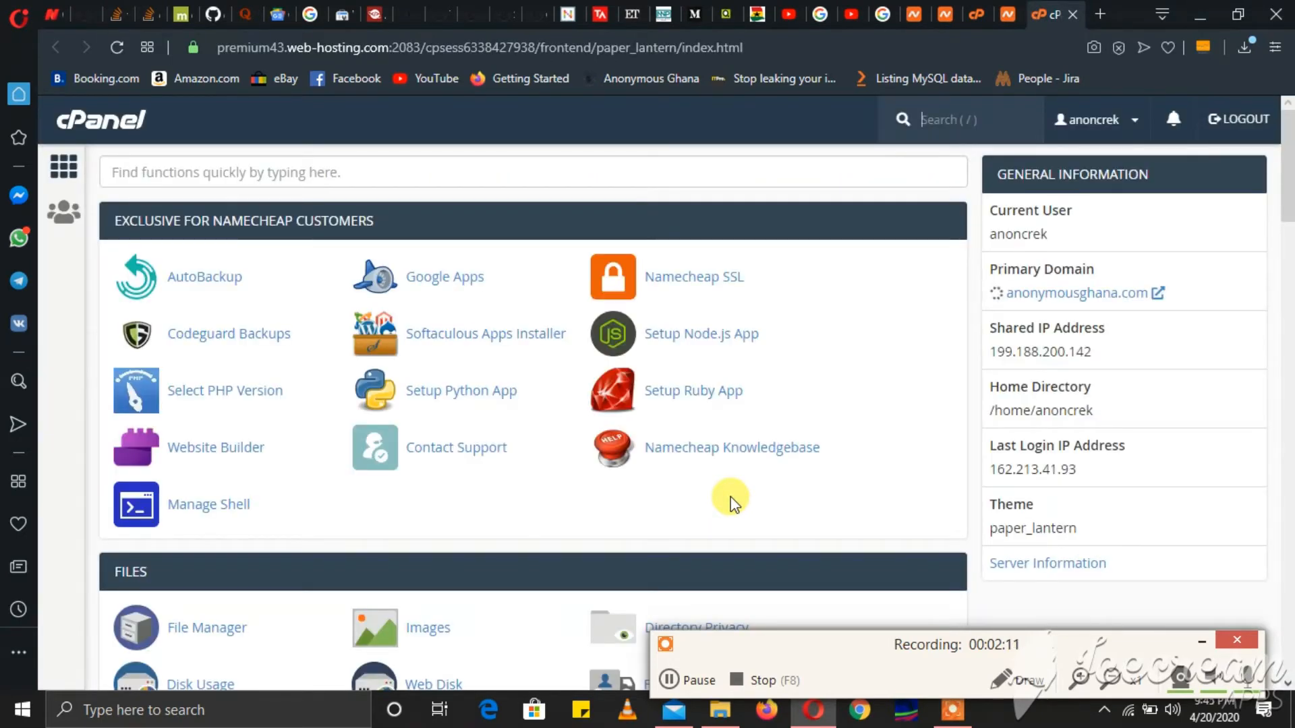
{"action": "scroll", "coordinate": [733, 502], "scroll_direction": "down", "scroll_amount": 2}
{"action": "scroll", "coordinate": [732, 503], "scroll_direction": "up", "scroll_amount": 2}
{"action": "scroll", "coordinate": [733, 503], "scroll_direction": "down", "scroll_amount": 4}
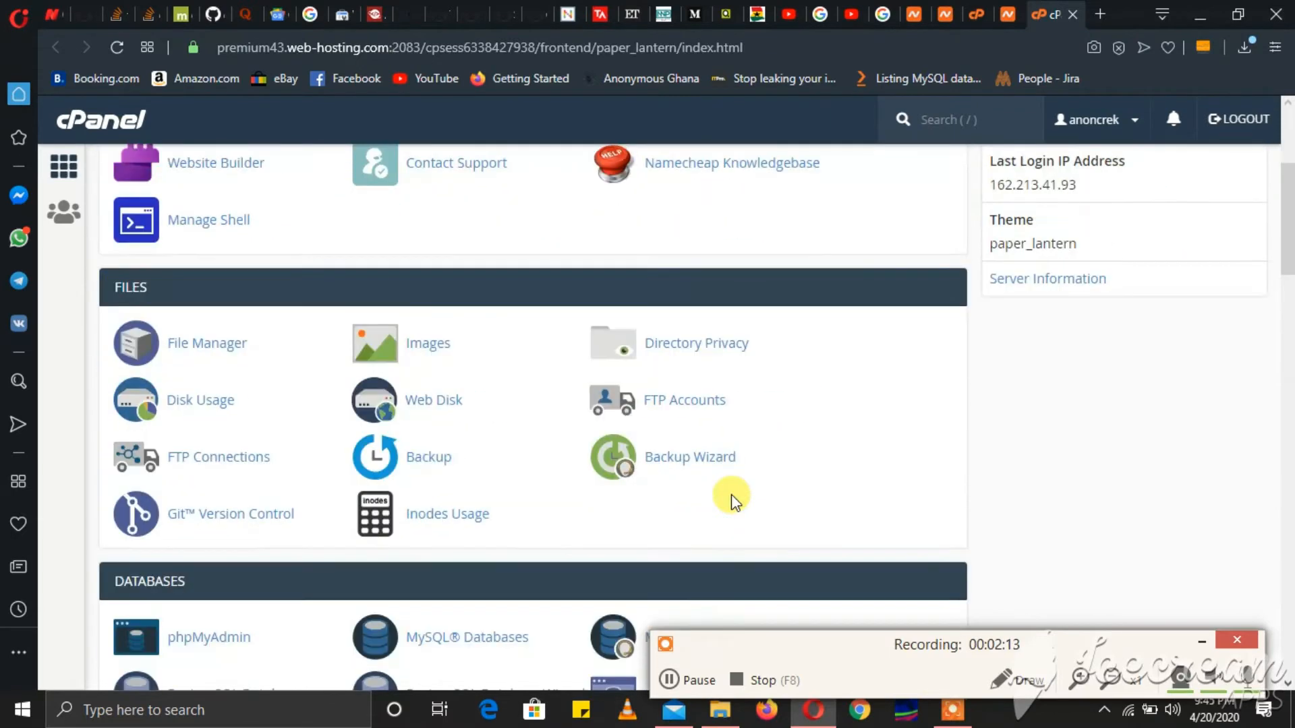
{"action": "scroll", "coordinate": [731, 495], "scroll_direction": "down", "scroll_amount": 9}
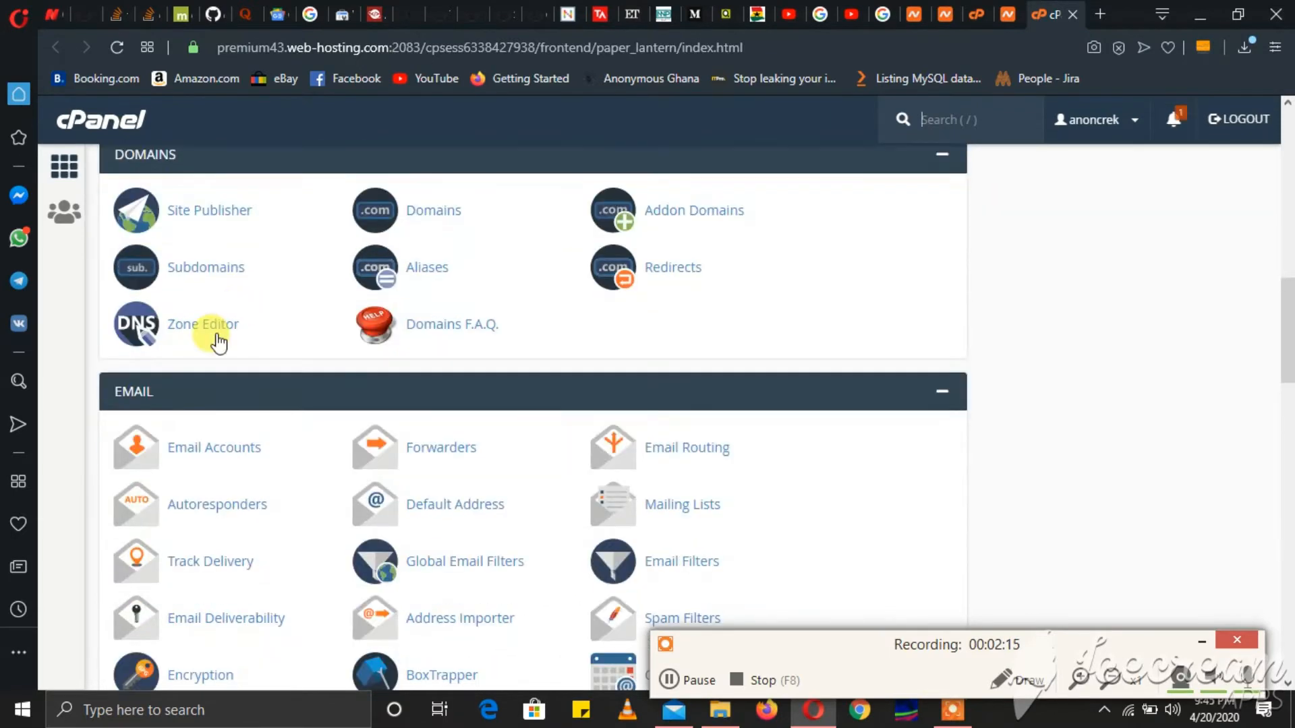
{"action": "left_click", "coordinate": [209, 329]}
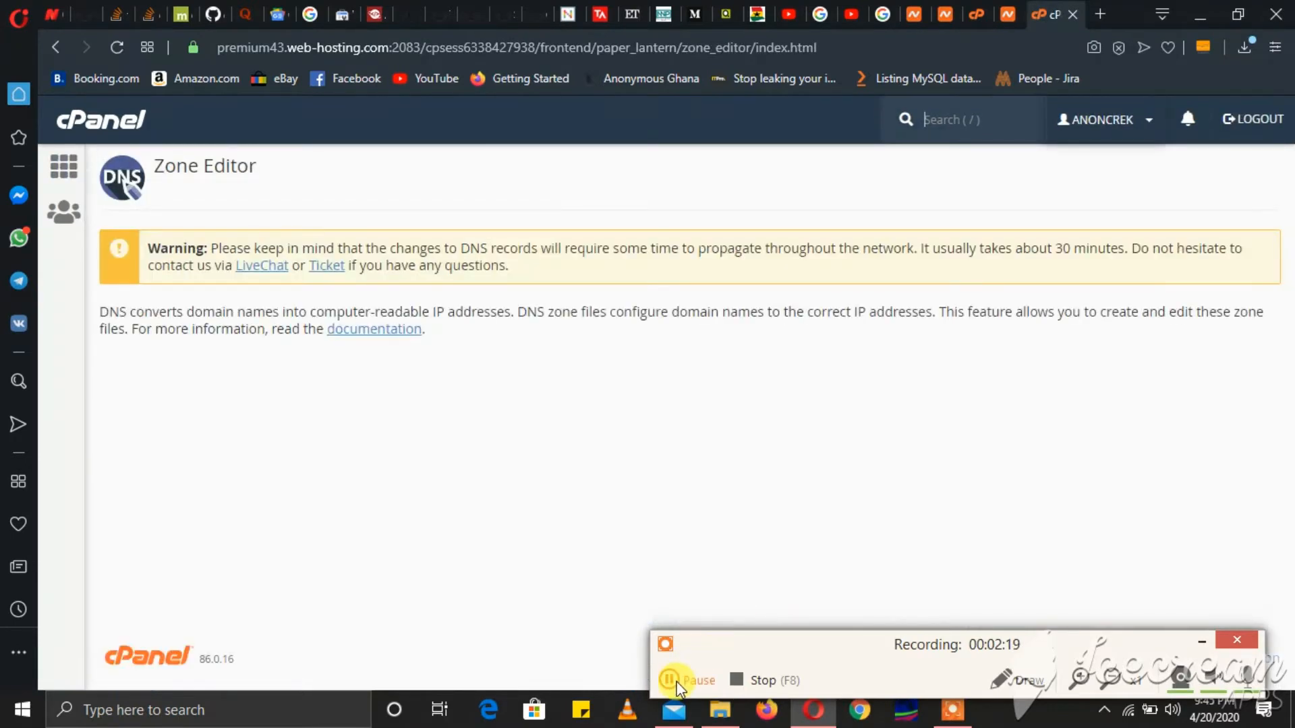
- Open the zone records of anonymousghana.com for management
{"action": "scroll", "coordinate": [631, 432], "scroll_direction": "down", "scroll_amount": 1}
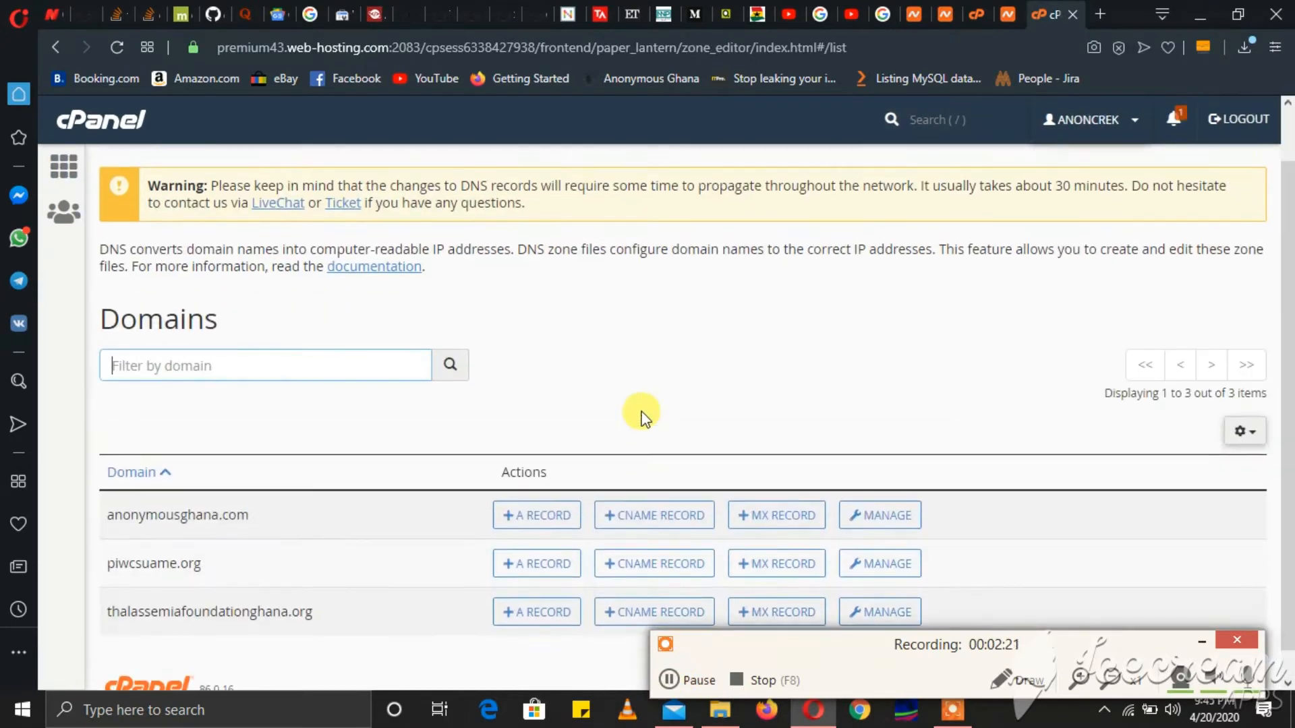
{"action": "scroll", "coordinate": [641, 413], "scroll_direction": "down", "scroll_amount": 1}
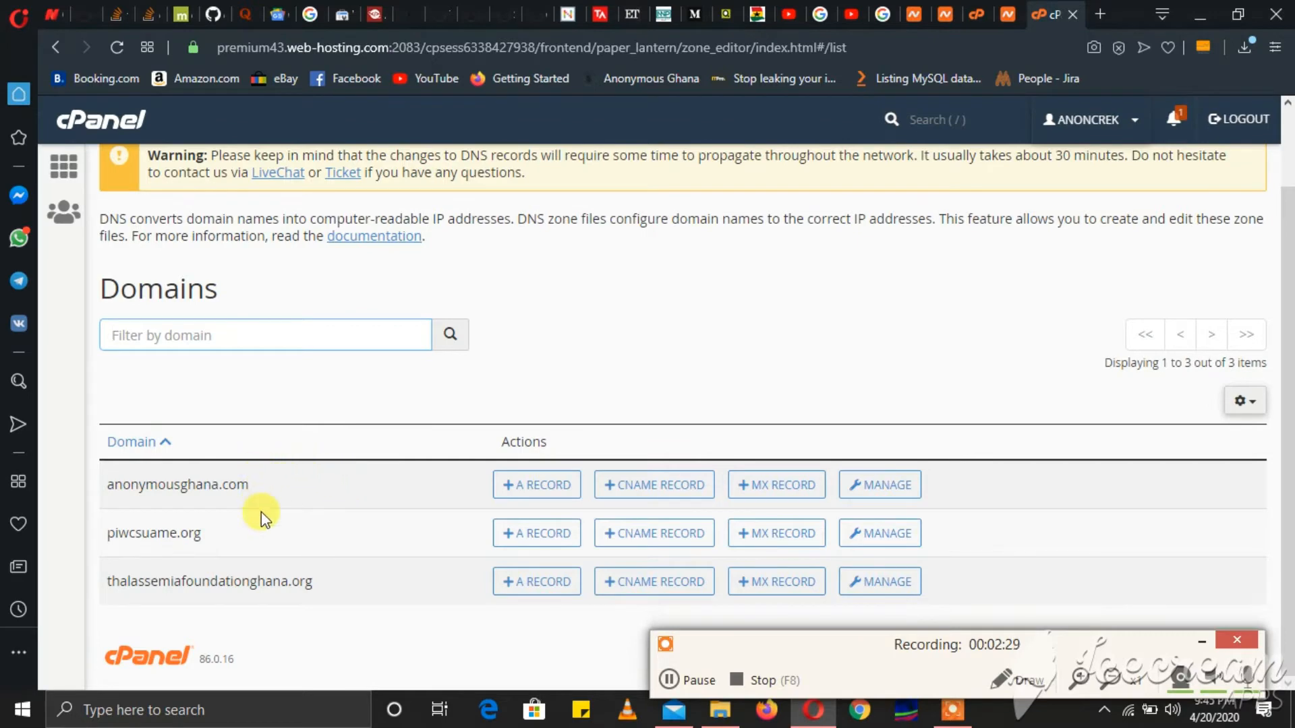
{"action": "left_click", "coordinate": [684, 671]}
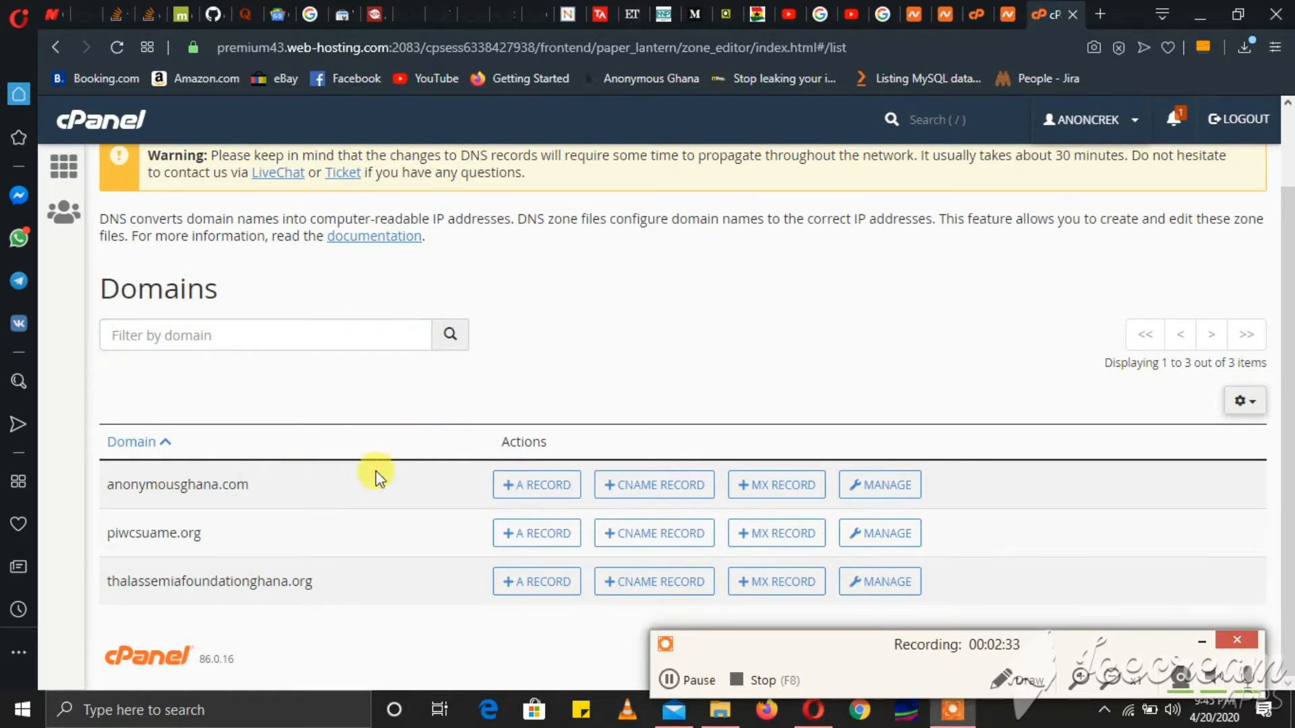
{"action": "left_click_drag", "start_coordinate": [263, 487], "coordinate": [107, 471]}
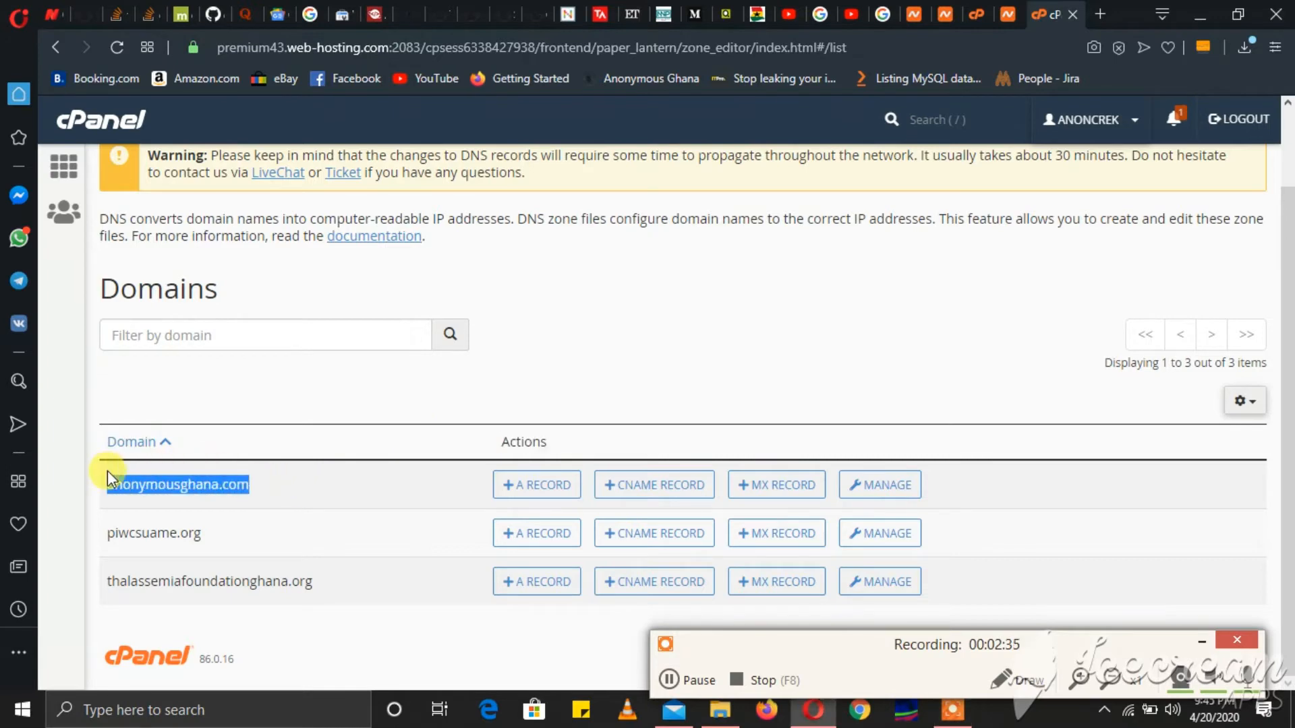
{"action": "left_click", "coordinate": [461, 491]}
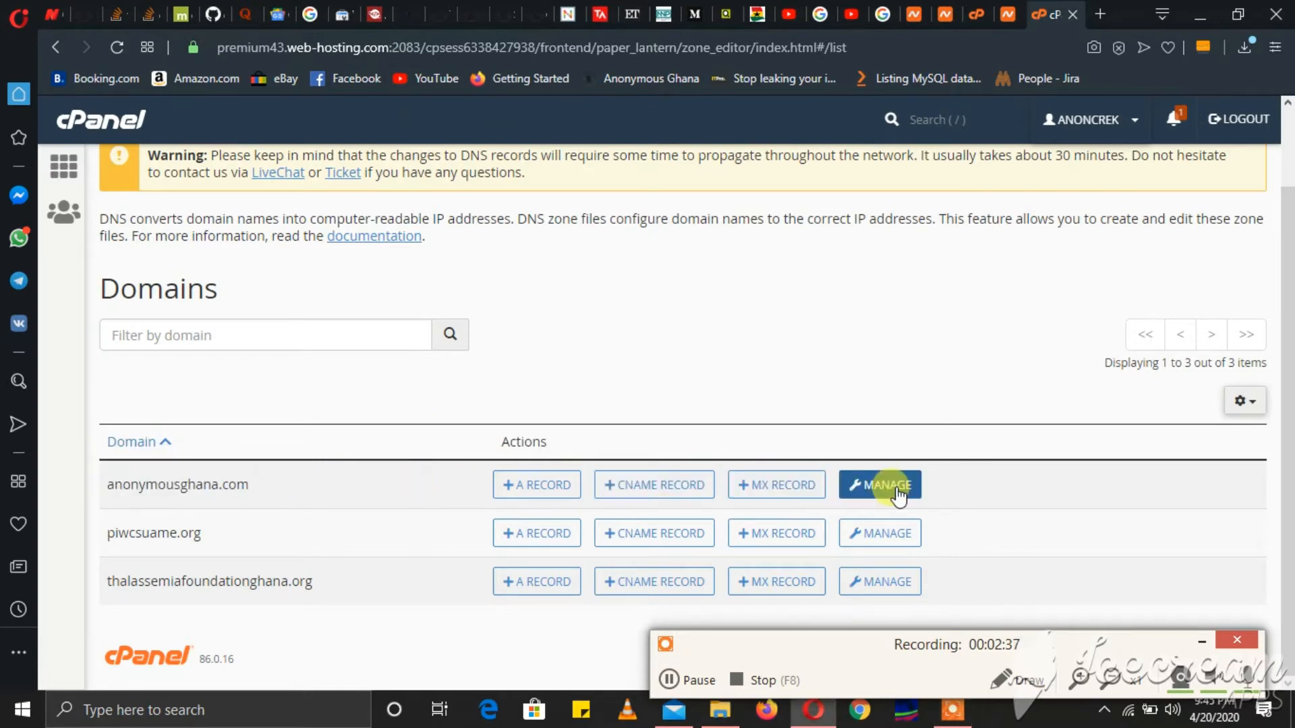
{"action": "left_click", "coordinate": [897, 495]}
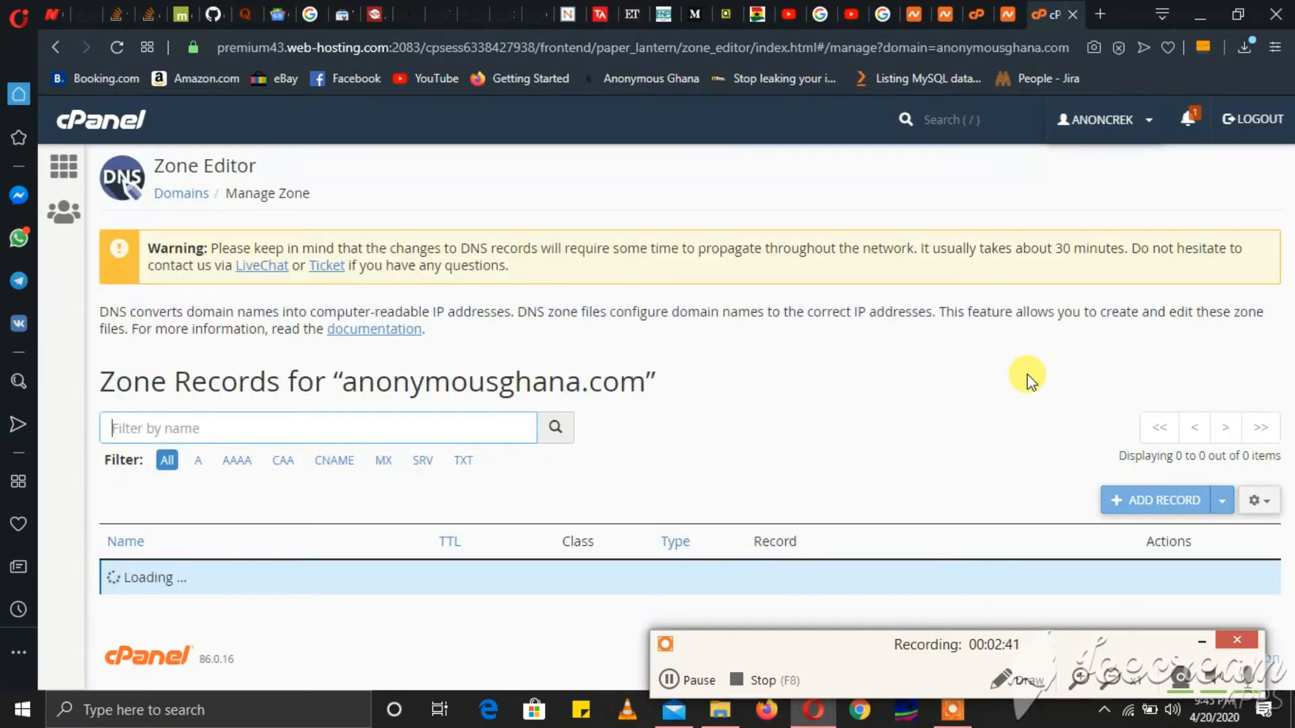
- Start a new TXT record and fill in its zone name by copying anonymousghana.com from the page heading
{"action": "scroll", "coordinate": [1026, 374], "scroll_direction": "down", "scroll_amount": 3}
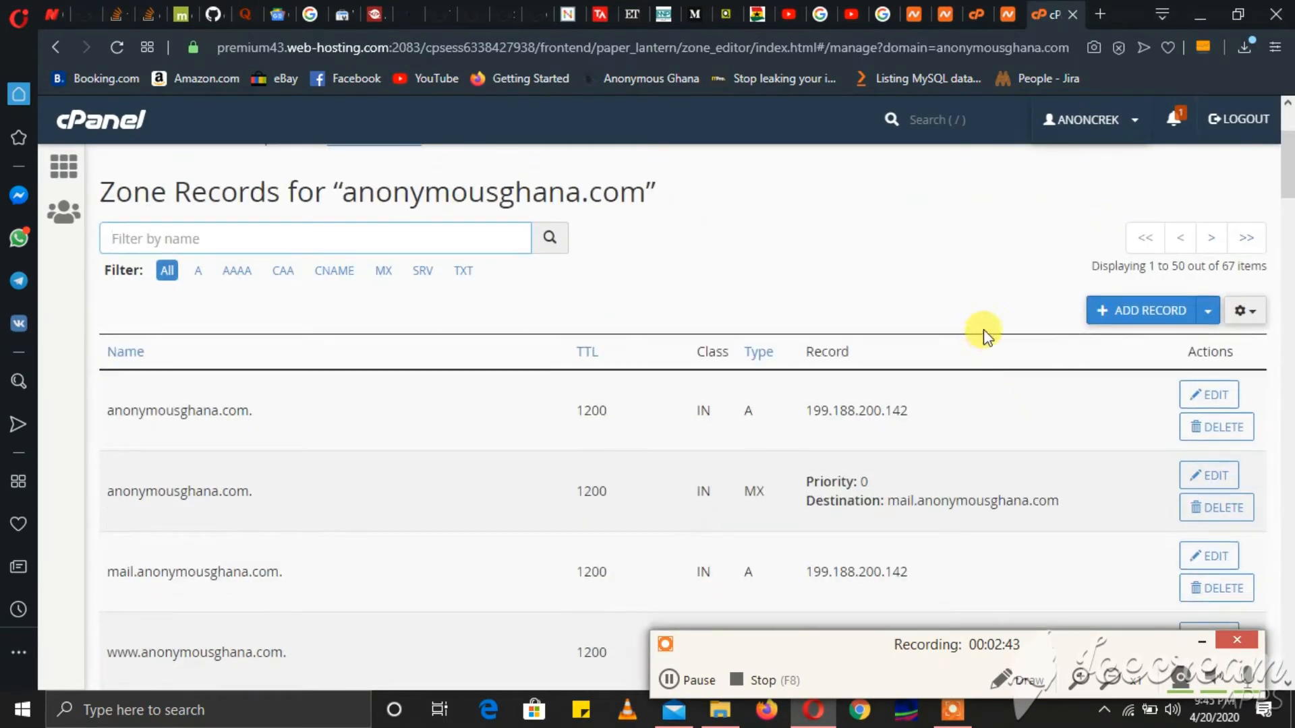
{"action": "left_click", "coordinate": [1199, 315]}
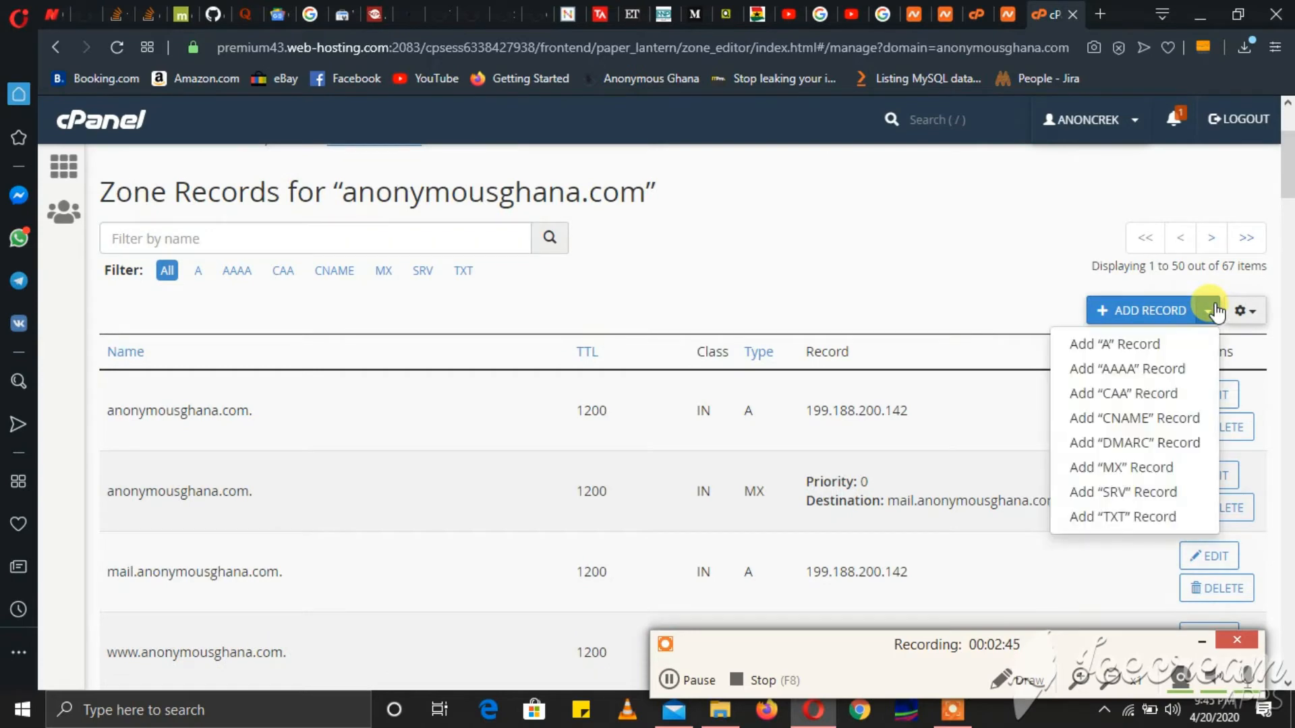
{"action": "left_click", "coordinate": [1117, 516]}
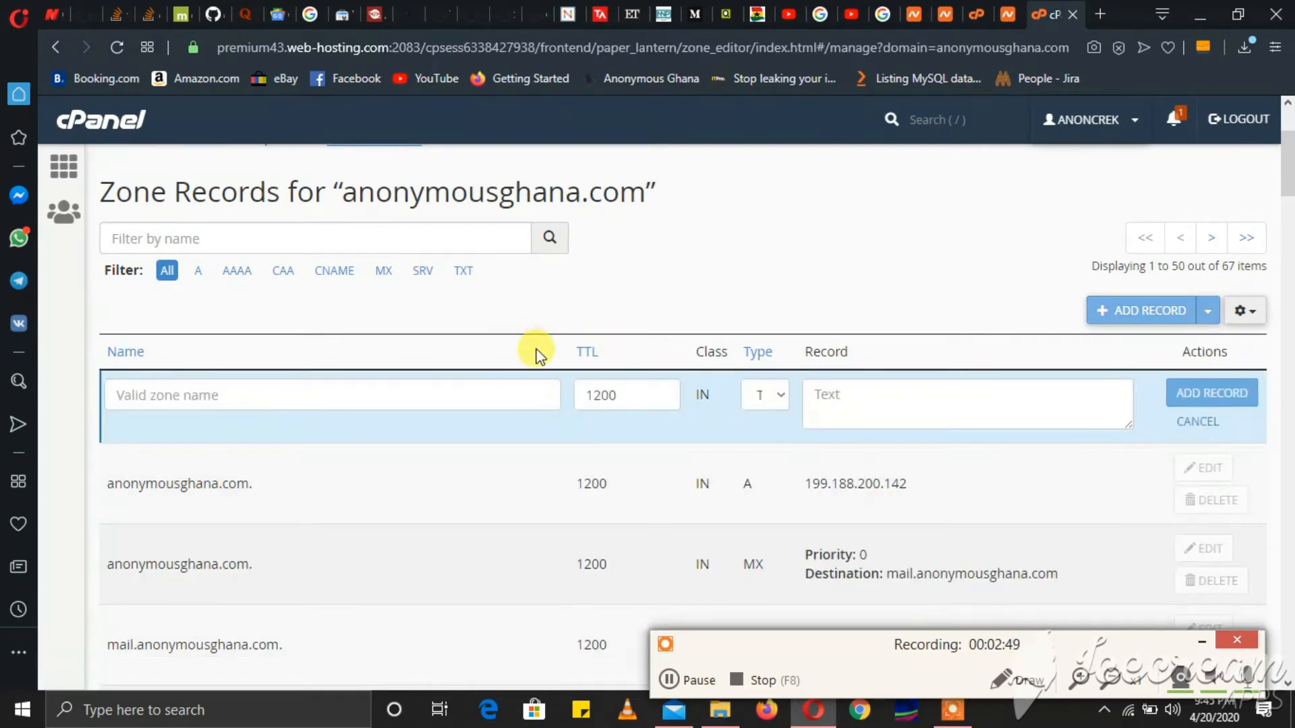
{"action": "left_click", "coordinate": [417, 398]}
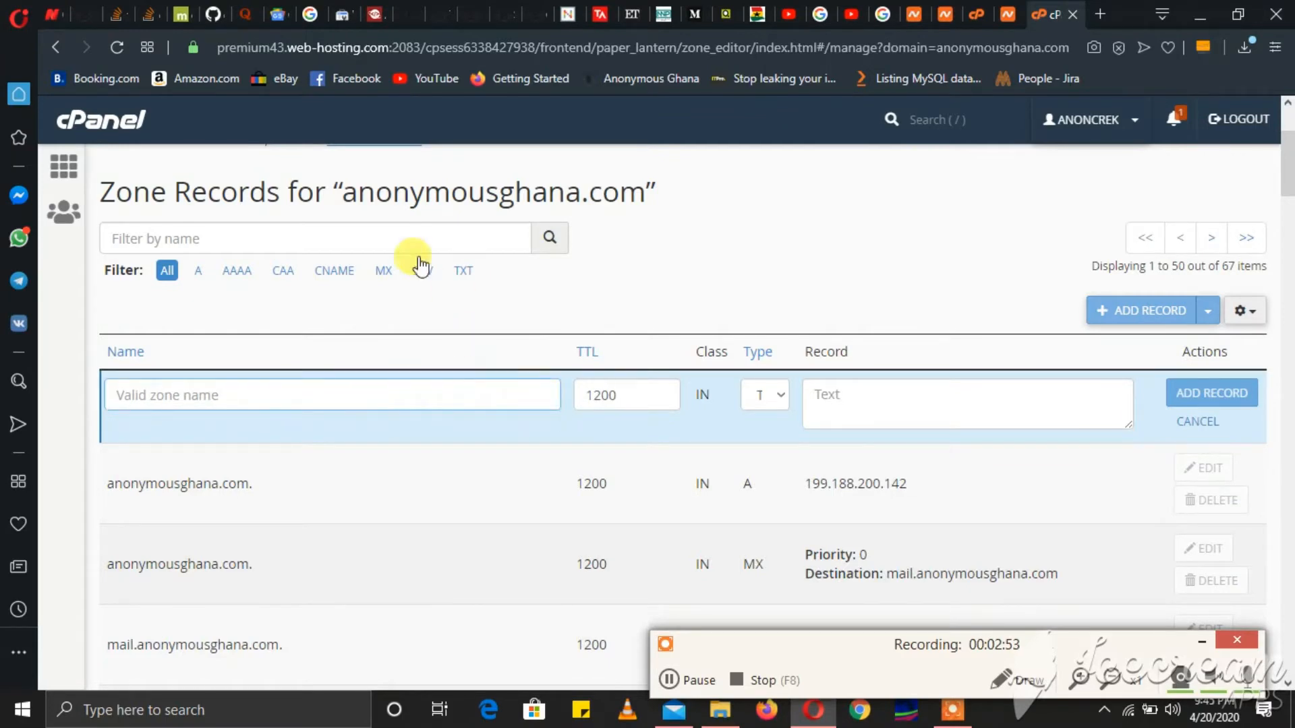
{"action": "left_click_drag", "start_coordinate": [359, 196], "coordinate": [644, 195]}
{"action": "right_click", "coordinate": [590, 169]}
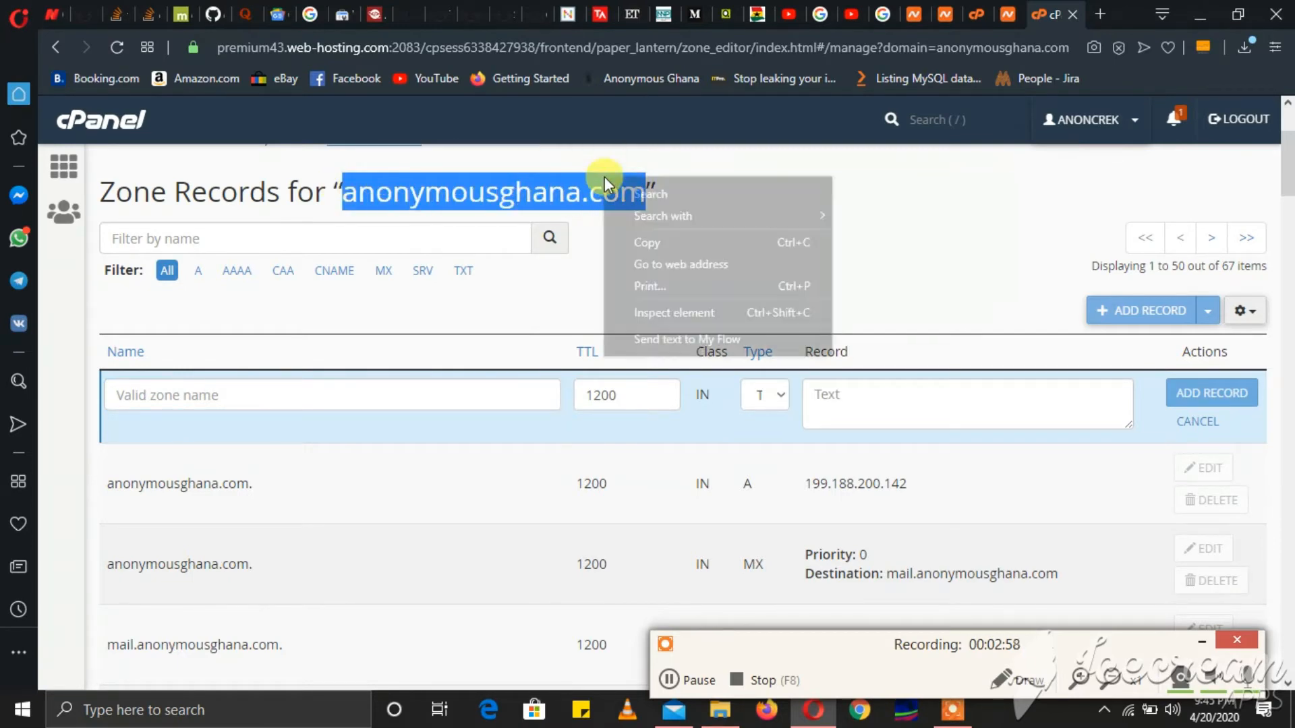
{"action": "left_click", "coordinate": [641, 240]}
{"action": "left_click", "coordinate": [195, 388]}
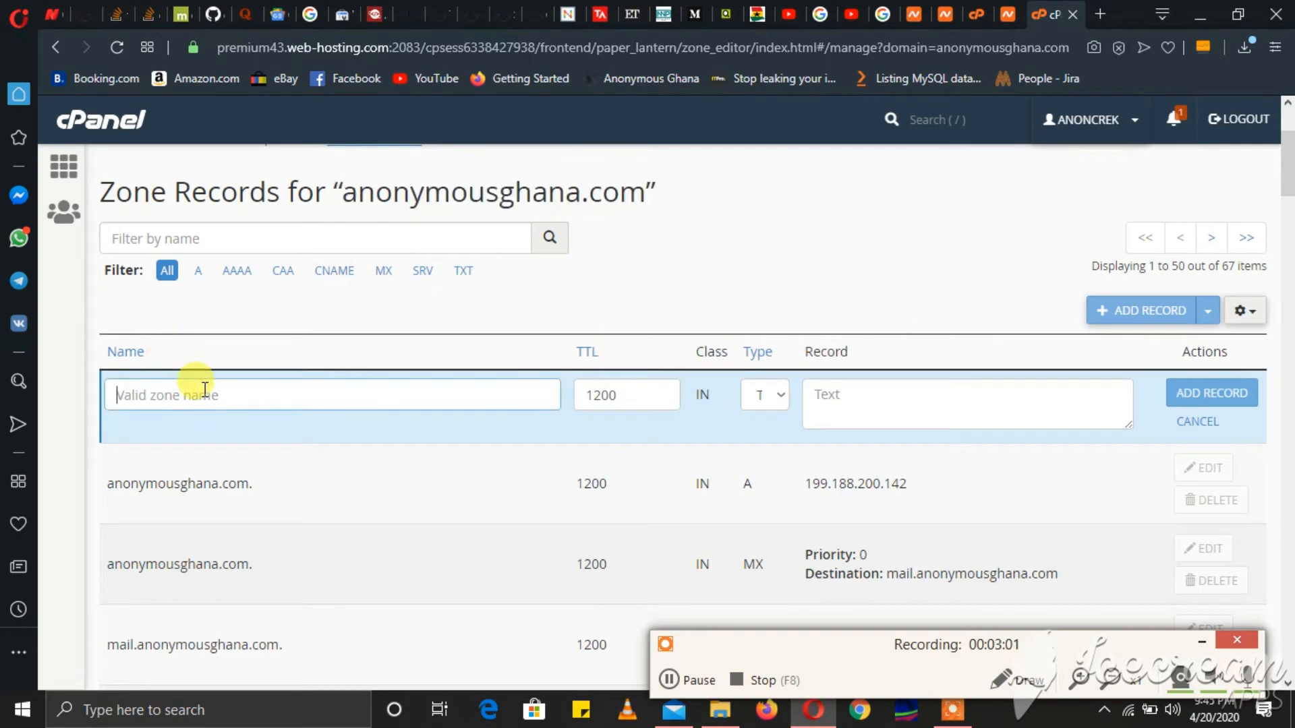
{"action": "right_click", "coordinate": [203, 388]}
{"action": "left_click", "coordinate": [274, 177]}
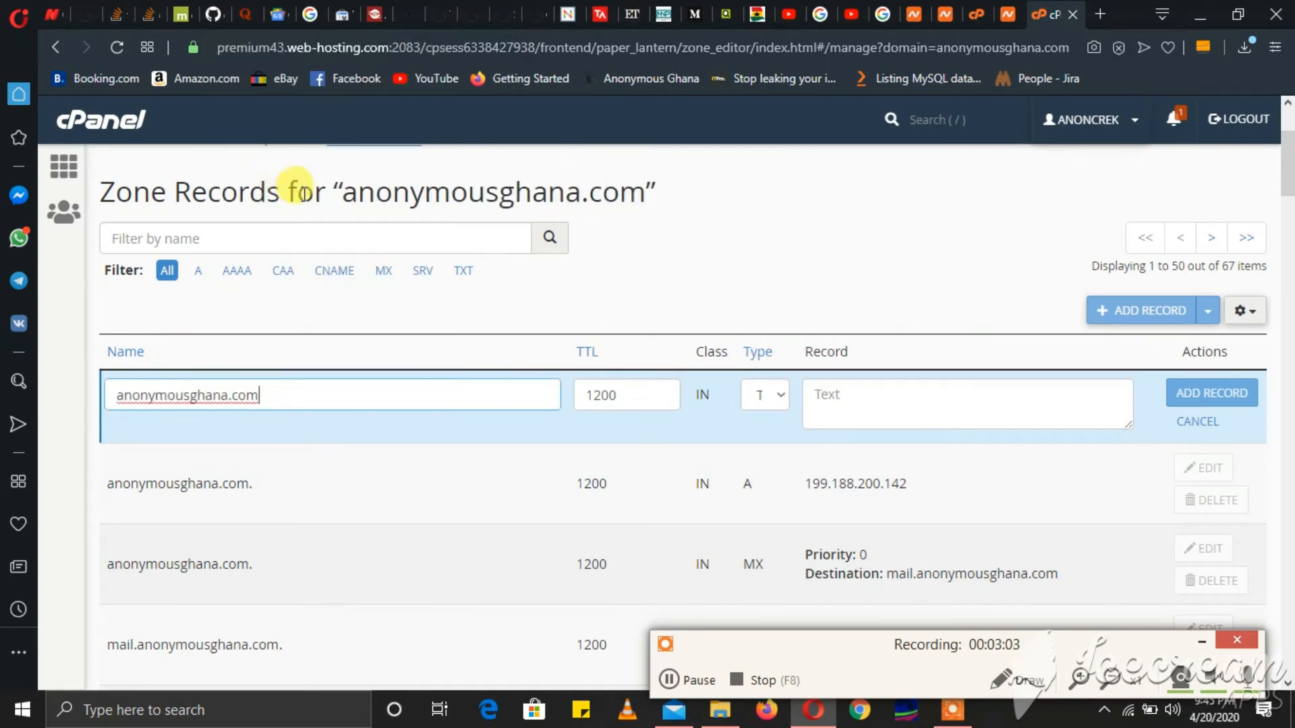
- Use a TTL of 1200 and the TXT type for the new record
{"action": "left_click", "coordinate": [654, 397]}
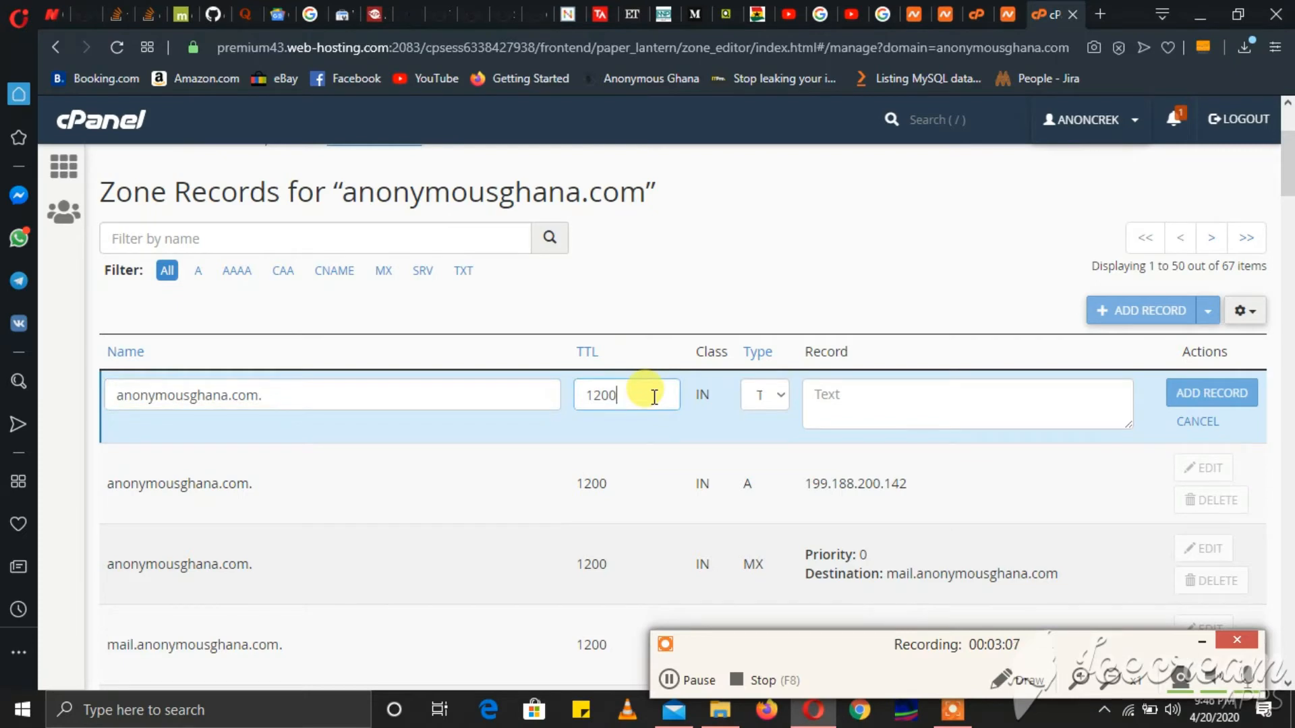
{"action": "left_click", "coordinate": [783, 398]}
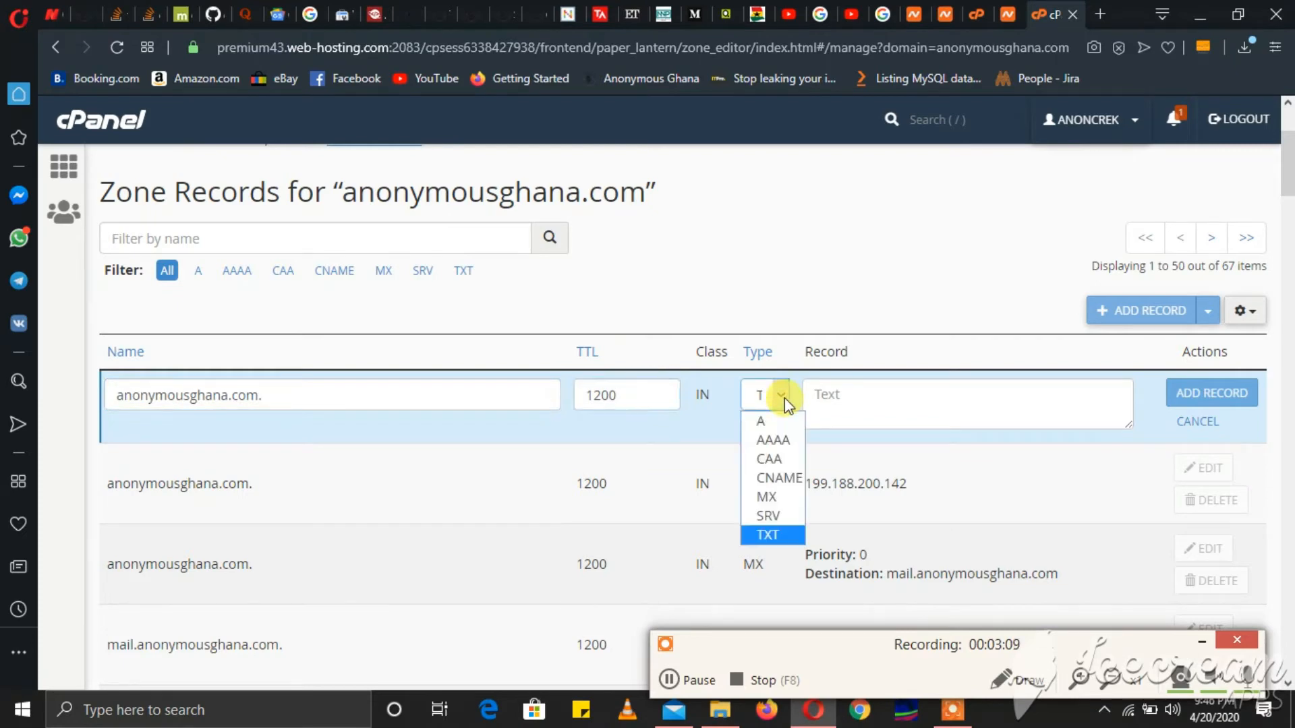
{"action": "left_click", "coordinate": [776, 537]}
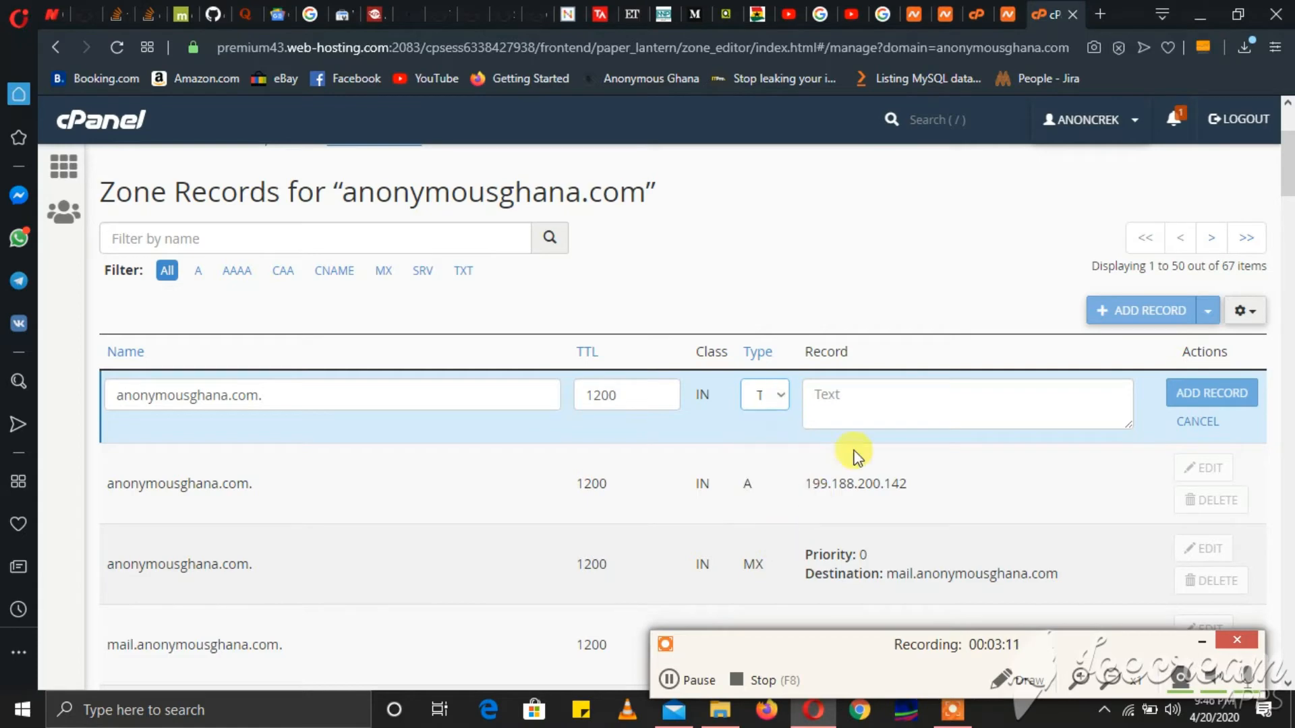
- Copy the site verification token from Google Search Console, paste it as the TXT record's text in cPanel, and add the record
{"action": "left_click", "coordinate": [872, 404]}
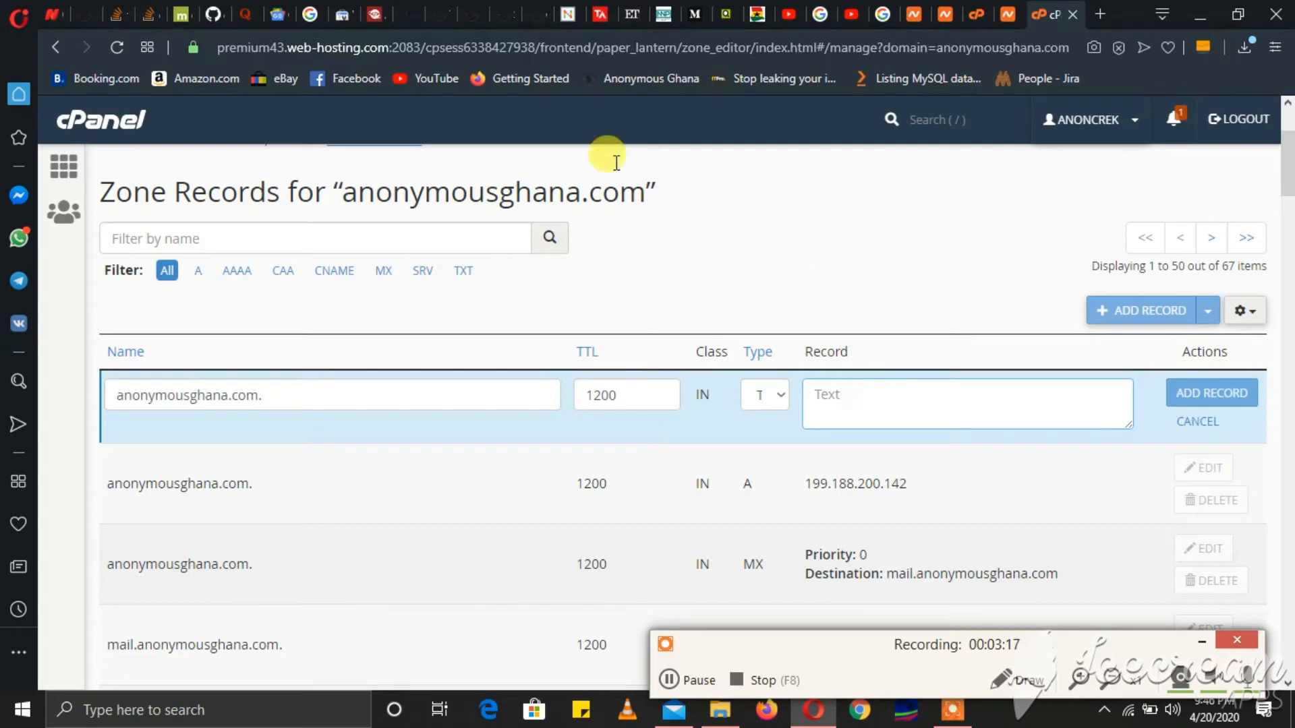
{"action": "left_click", "coordinate": [346, 10]}
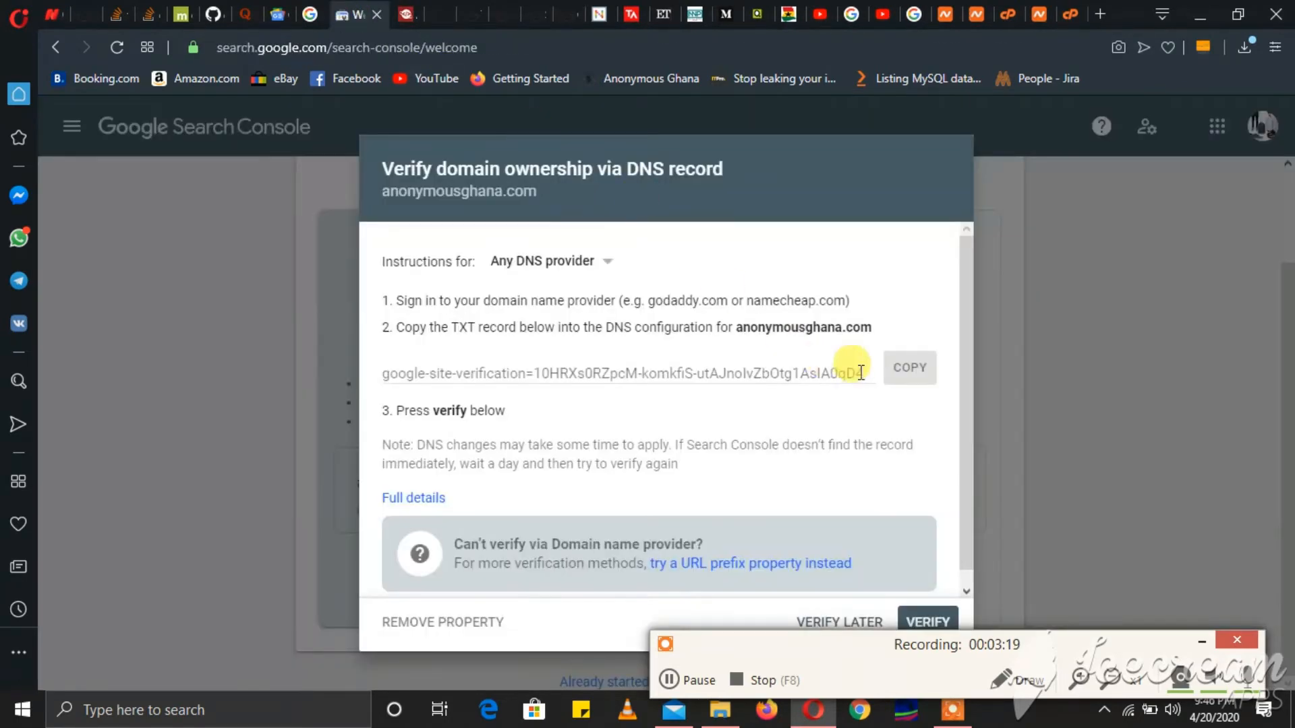
{"action": "left_click", "coordinate": [910, 370]}
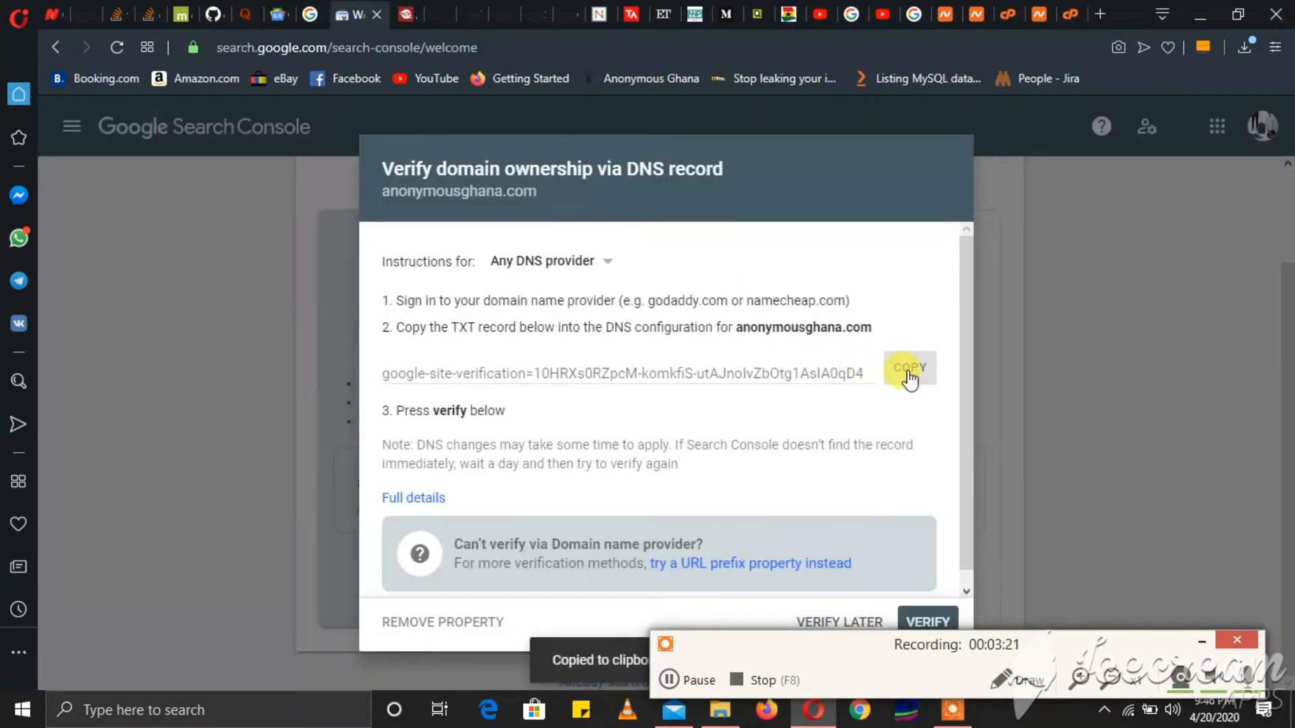
{"action": "left_click", "coordinate": [1044, 9]}
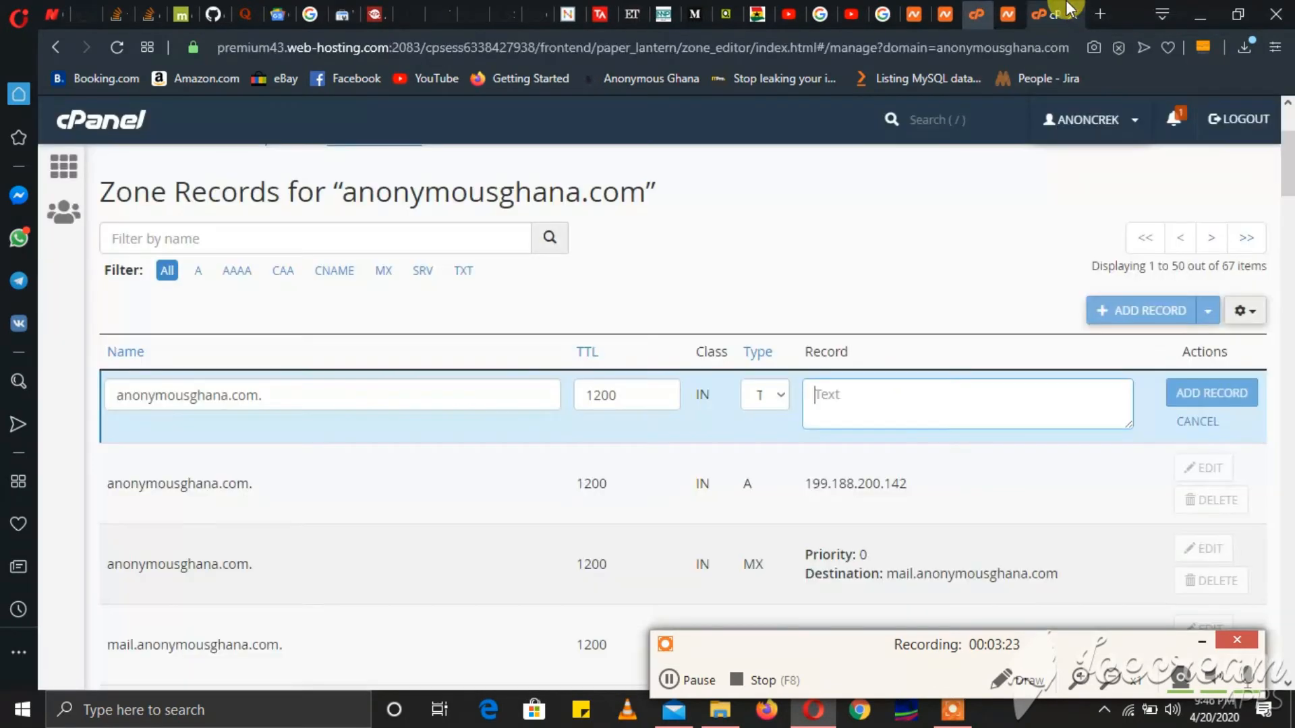
{"action": "right_click", "coordinate": [863, 405]}
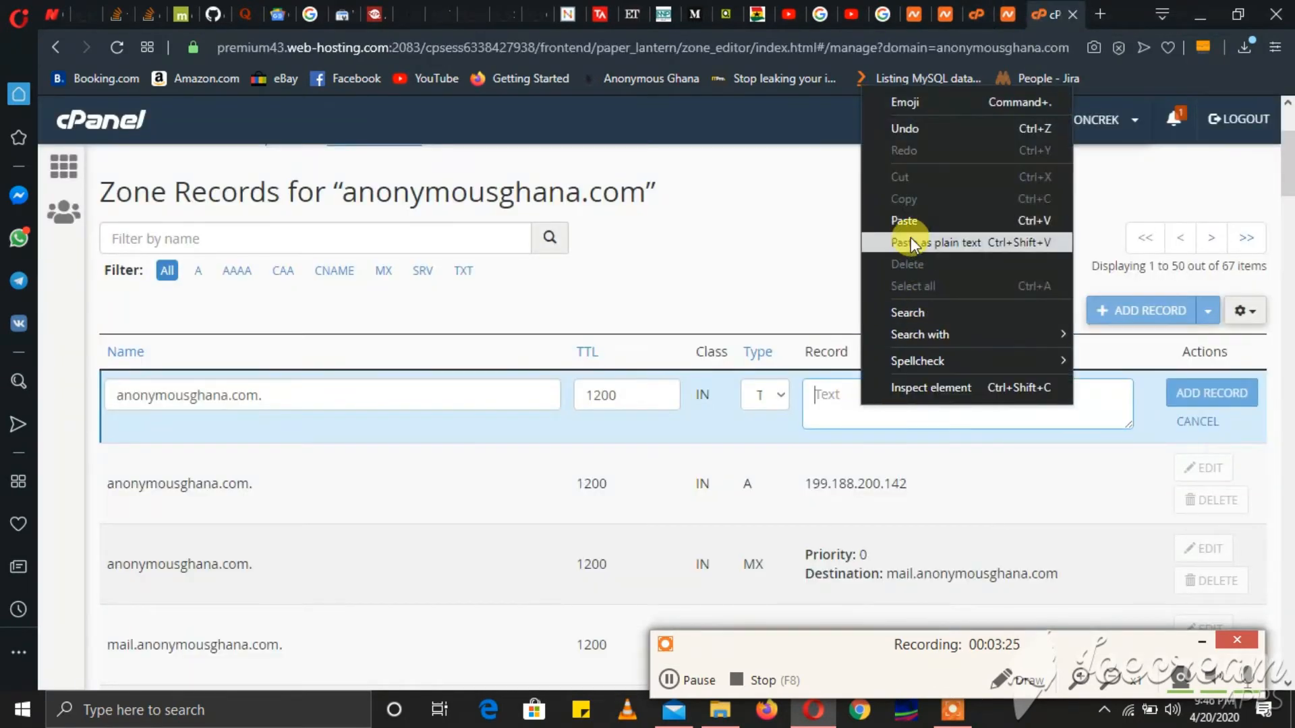
{"action": "left_click", "coordinate": [904, 217]}
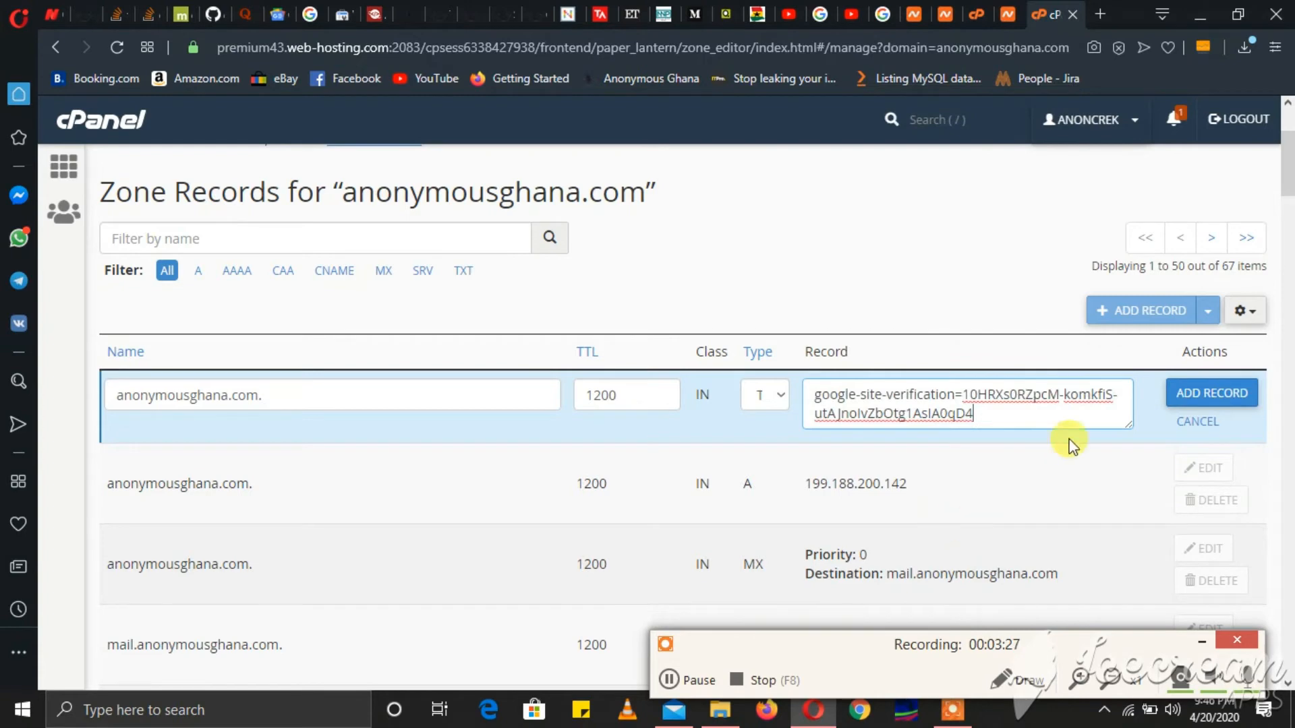
{"action": "left_click", "coordinate": [1200, 405]}
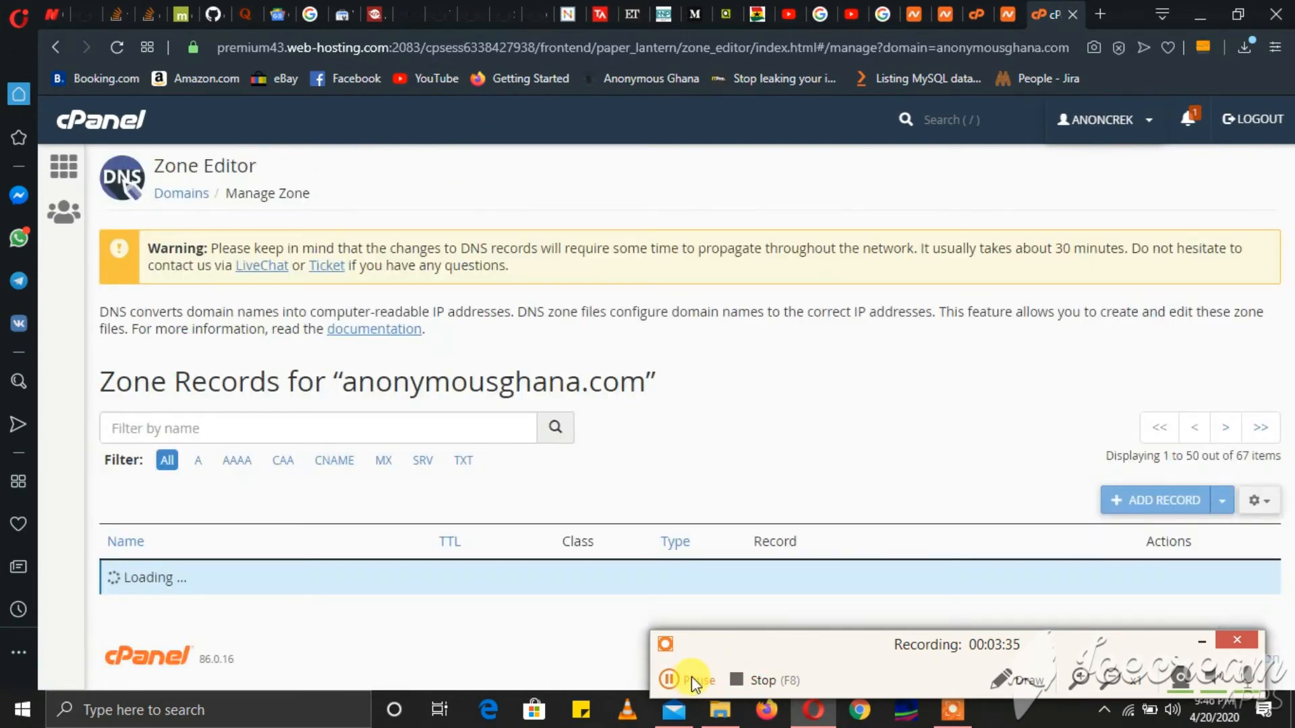
{"action": "left_click", "coordinate": [700, 682]}
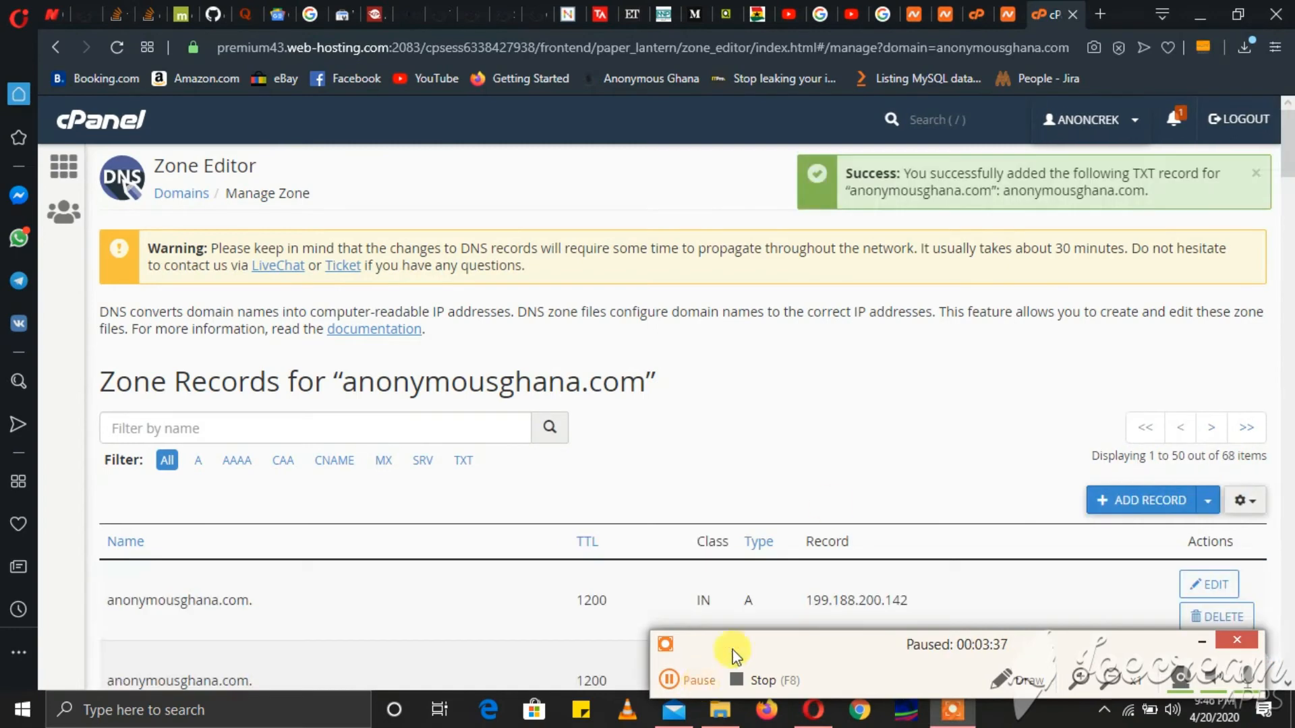
{"action": "left_click", "coordinate": [698, 680]}
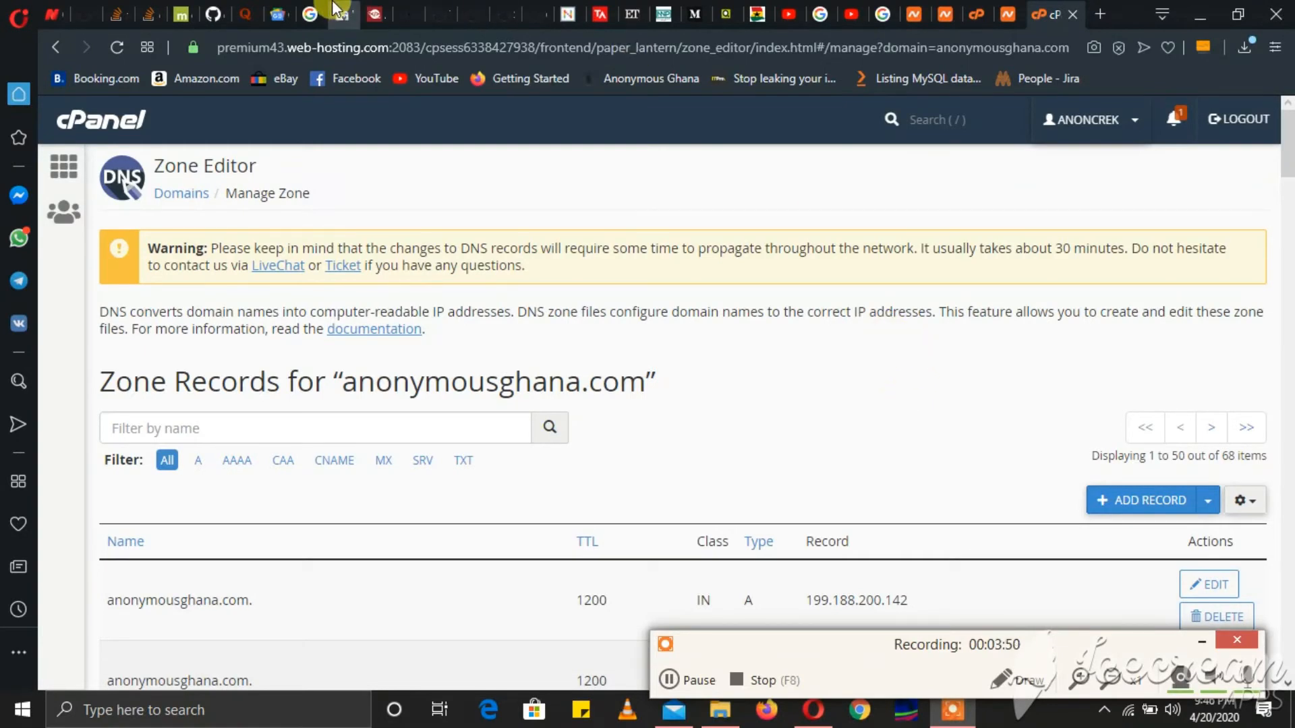
- Return to Google Search Console and verify ownership of anonymousghana.com through the DNS record
{"action": "left_click", "coordinate": [337, 10]}
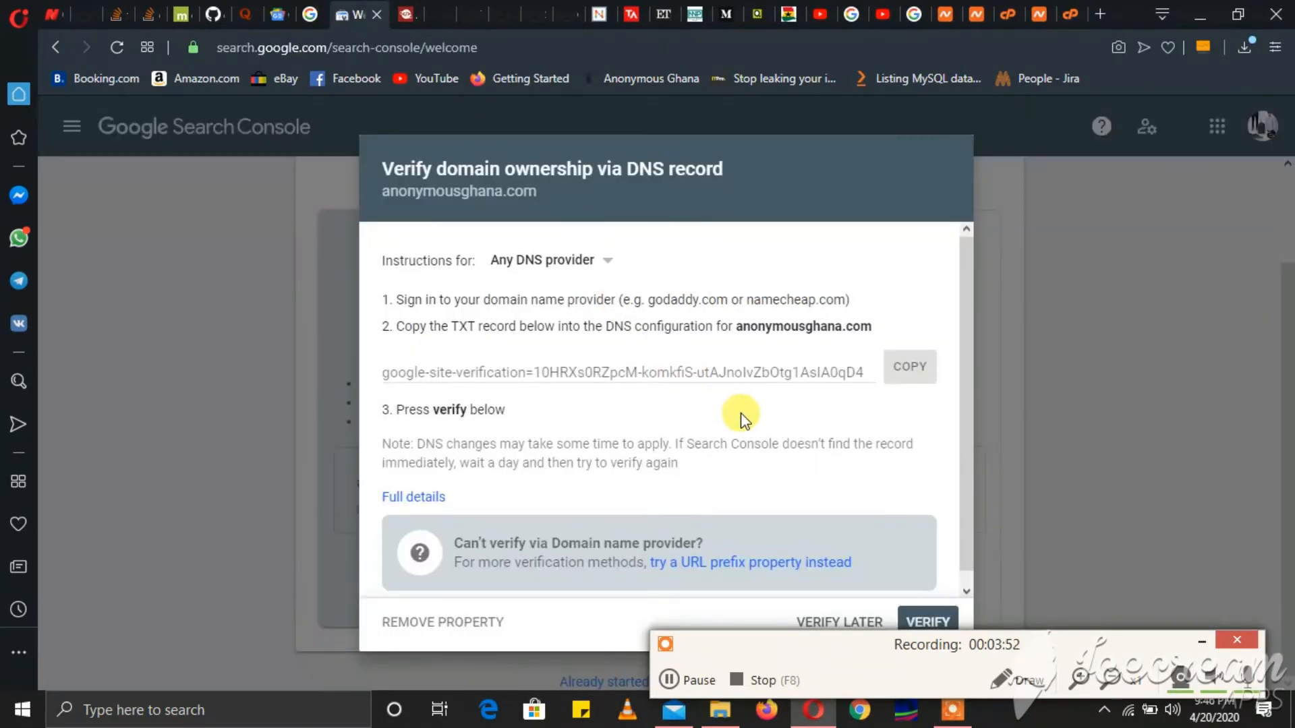
{"action": "scroll", "coordinate": [740, 418], "scroll_direction": "down", "scroll_amount": 1}
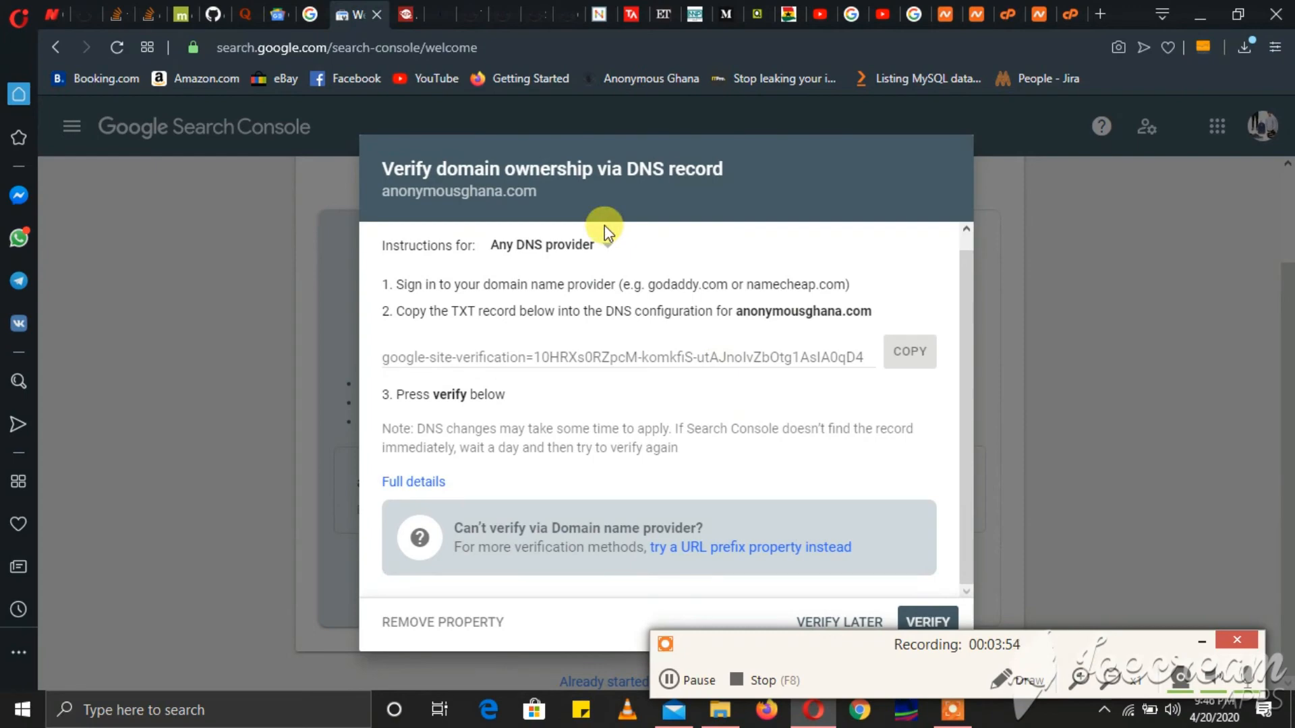
{"action": "left_click", "coordinate": [1198, 641]}
{"action": "left_click", "coordinate": [926, 626]}
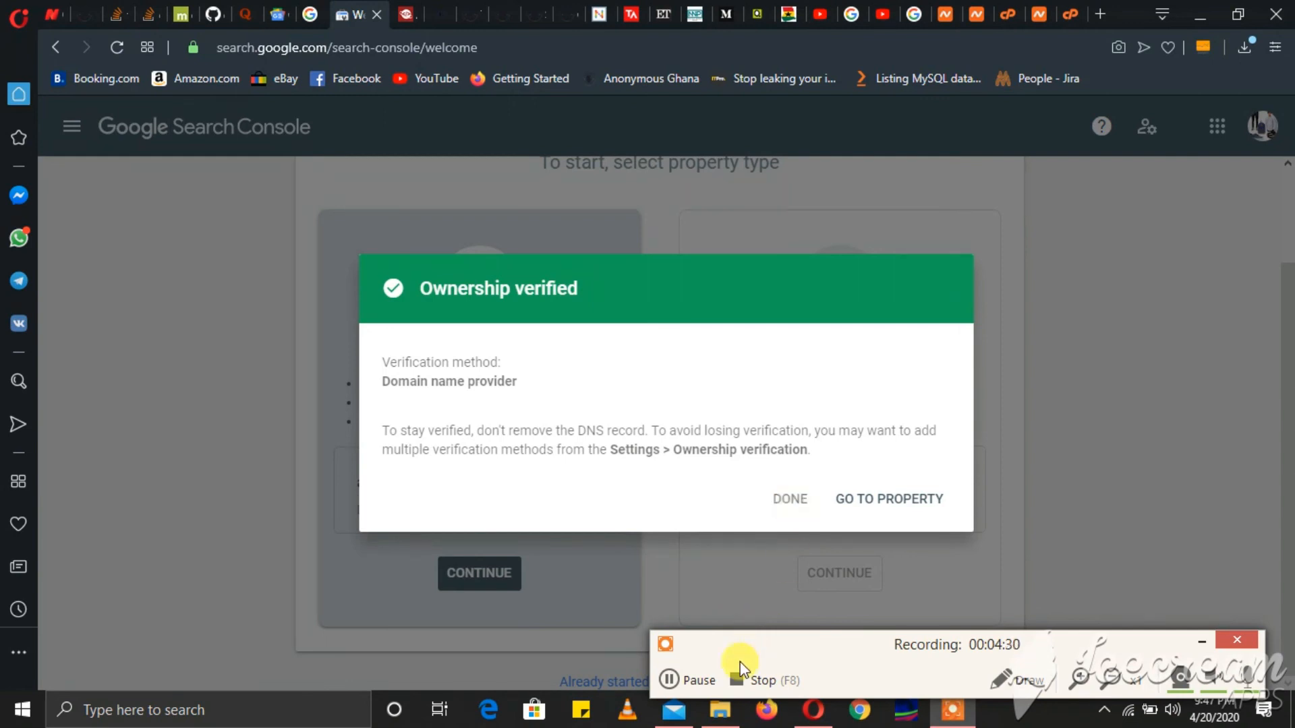
{"action": "left_click", "coordinate": [748, 681]}
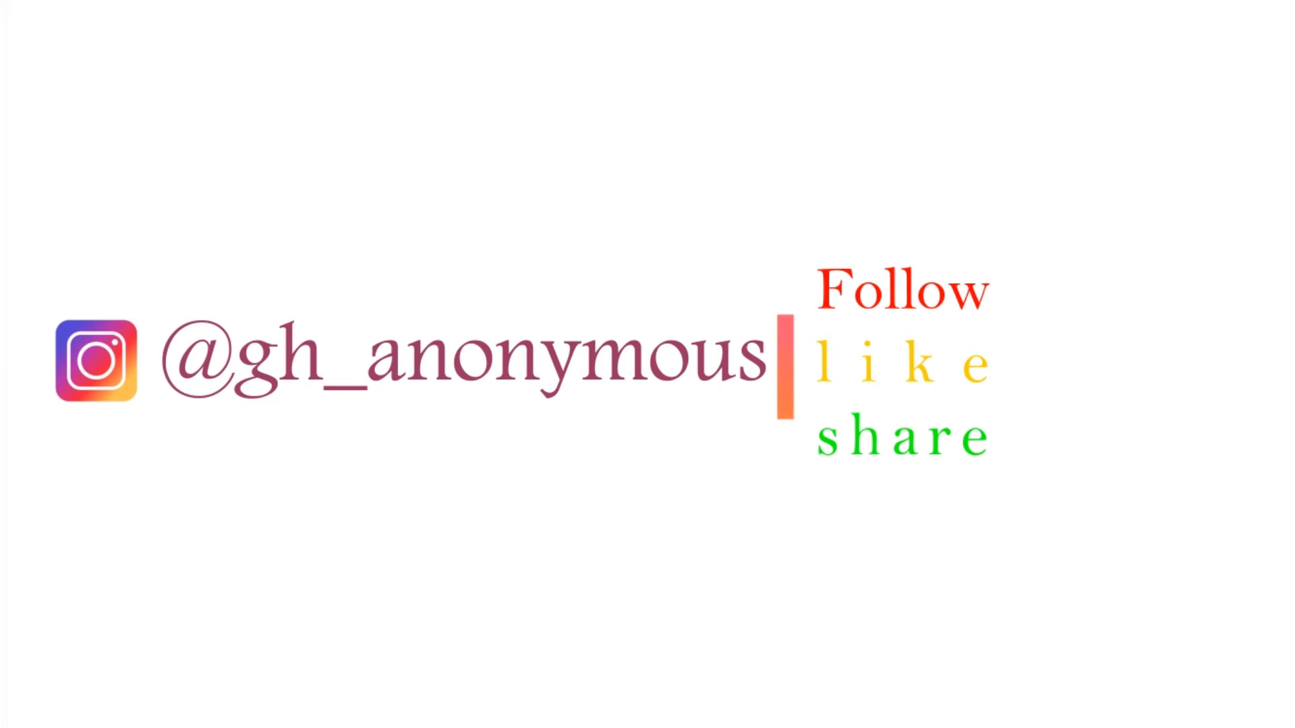